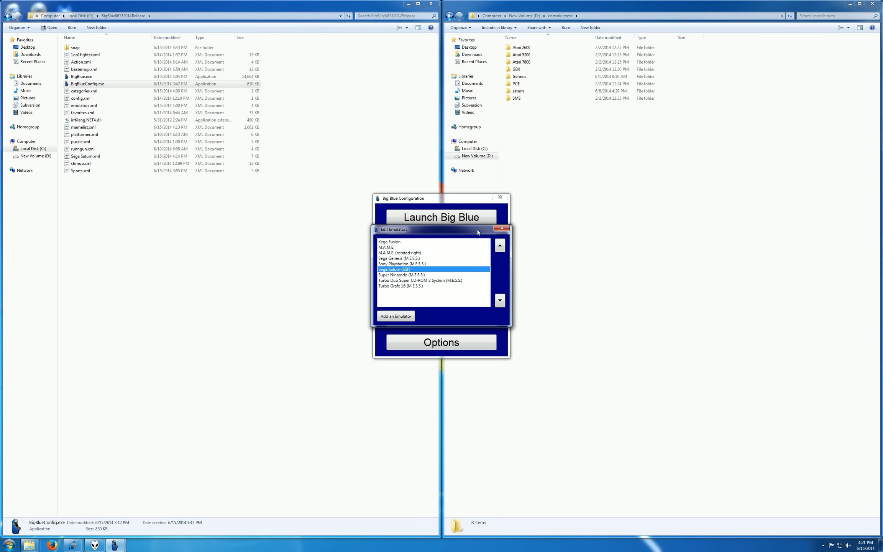
- Close the emulator list and delete the existing Sega Saturn game list
click(502, 229)
click(441, 241)
double_click(399, 292)
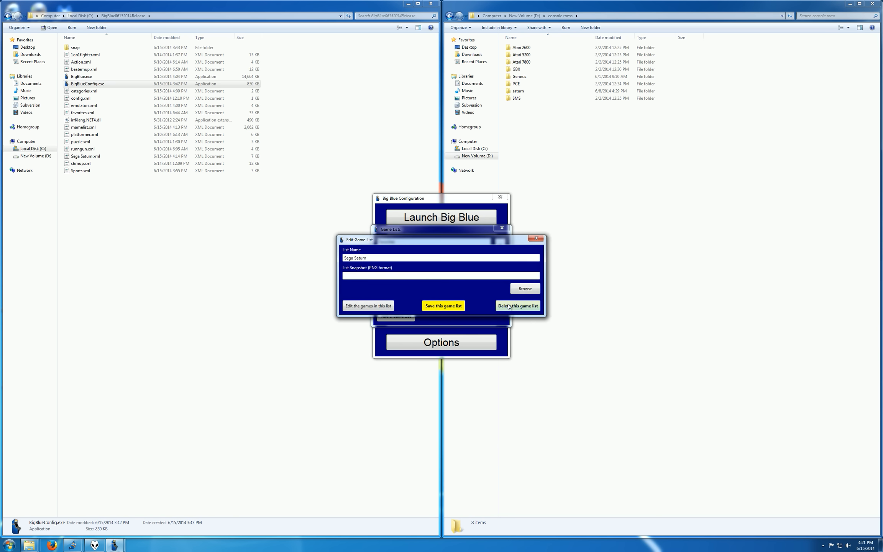
click(508, 306)
- Add a new game list named "Sega Saturn" without a snapshot image
click(398, 317)
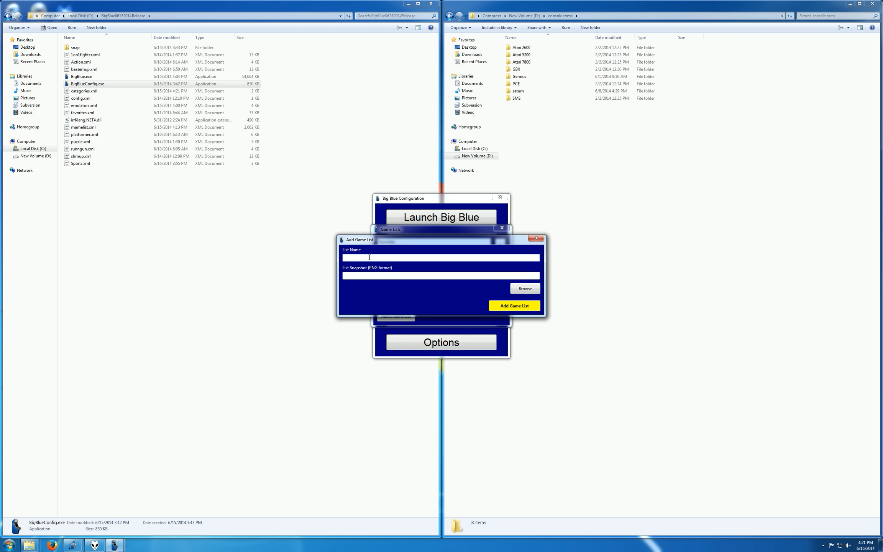
text(Sega Saturn)
click(514, 306)
- Open the Sega Saturn list's games for editing and show the saturn folder from console roms beside that window
double_click(391, 291)
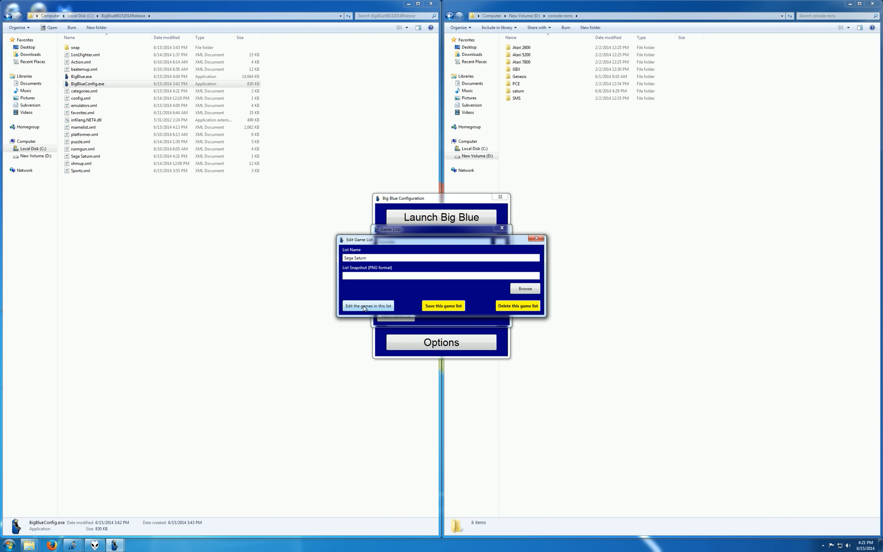
click(365, 305)
mouse_move(407, 219)
mouse_down()
mouse_move(322, 209)
mouse_move(401, 233)
mouse_up()
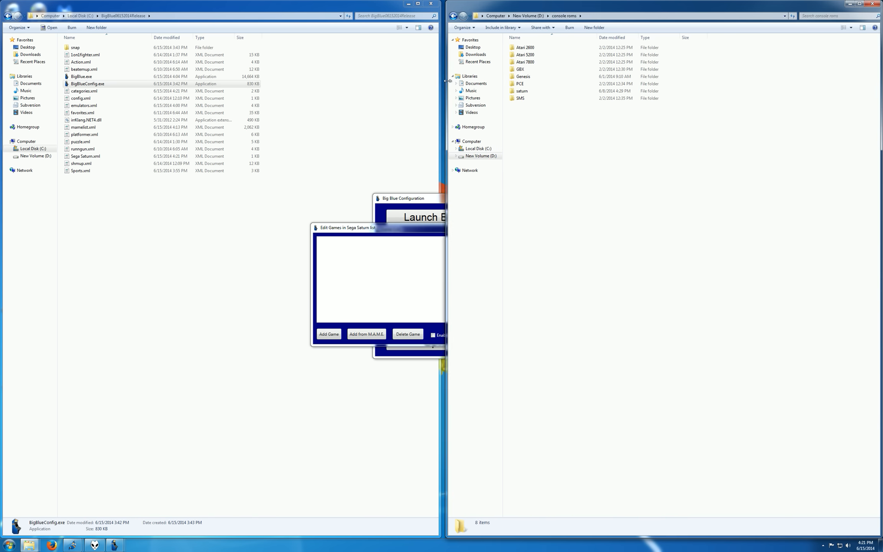
drag(446, 84, 566, 84)
double_click(642, 92)
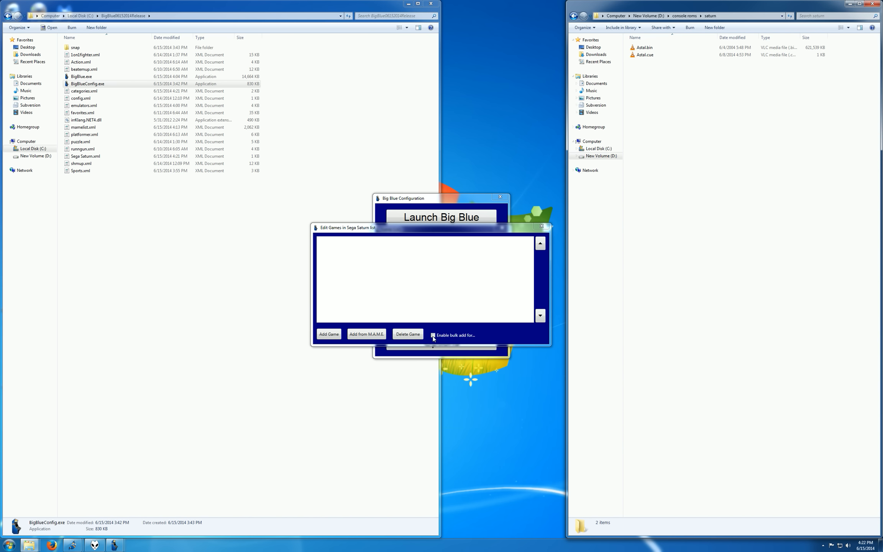
- Enable bulk add for Sega Saturn (SSF) and add Astal.cue from the saturn folder to the game list
click(433, 336)
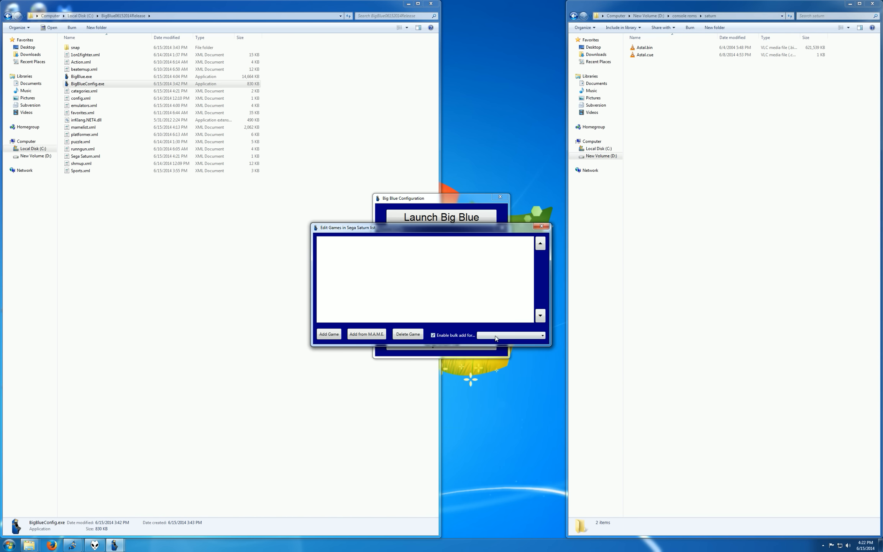
click(496, 336)
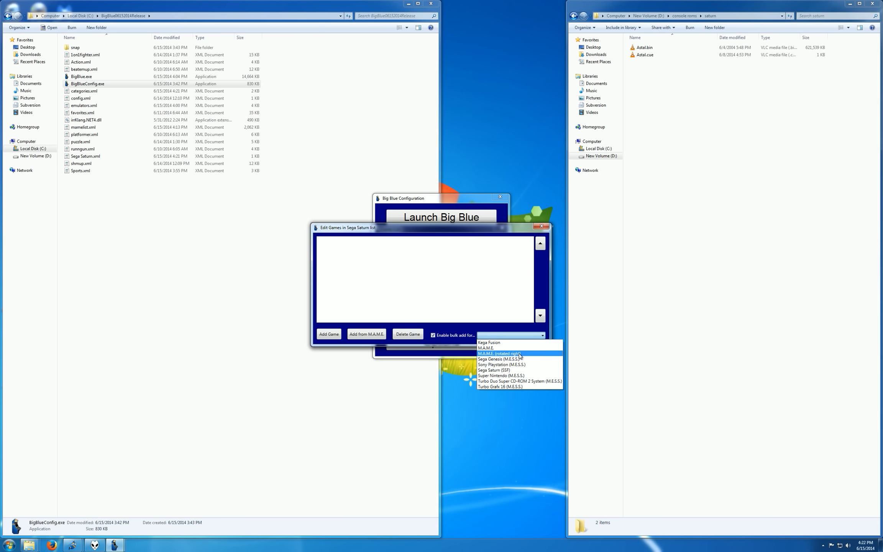
click(493, 370)
drag(645, 56, 392, 272)
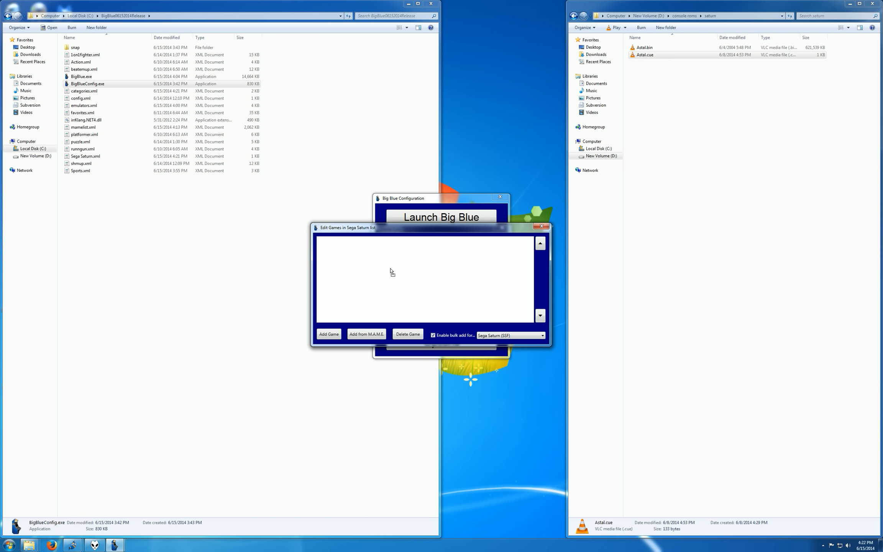
click(502, 298)
- Test-launch Astal from its game entry, quit the game and close the entry
double_click(325, 240)
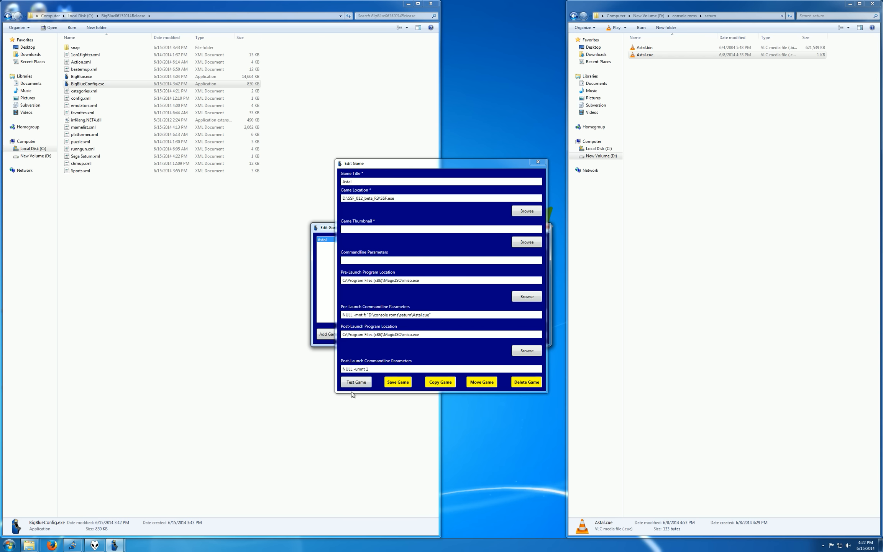
click(354, 381)
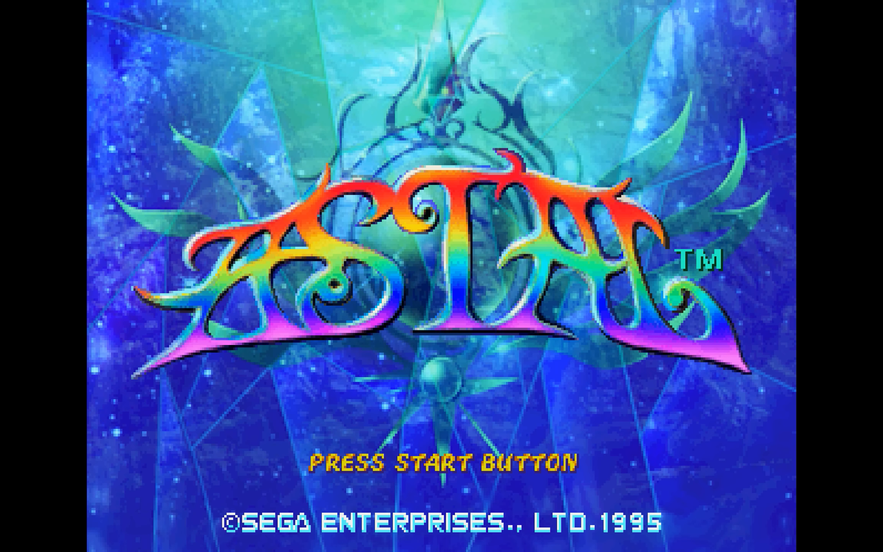
key(Escape)
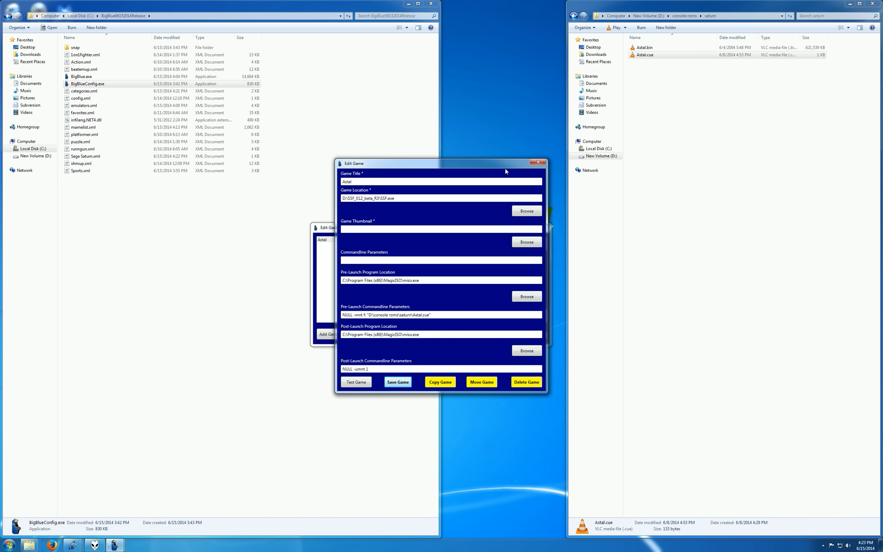
click(537, 162)
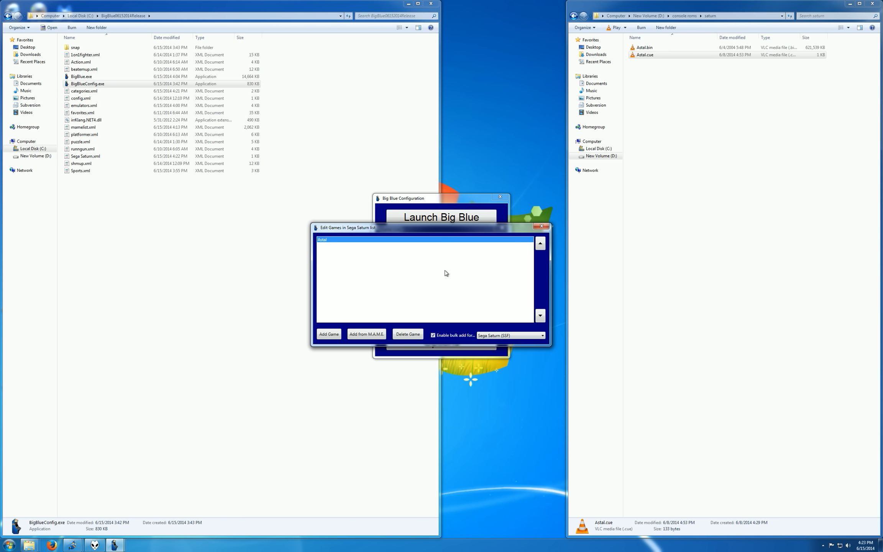
- Set the bulk-add emulator to M.A.M.E. (rotated right) and go to the folder d:\roms in the file browser
click(500, 335)
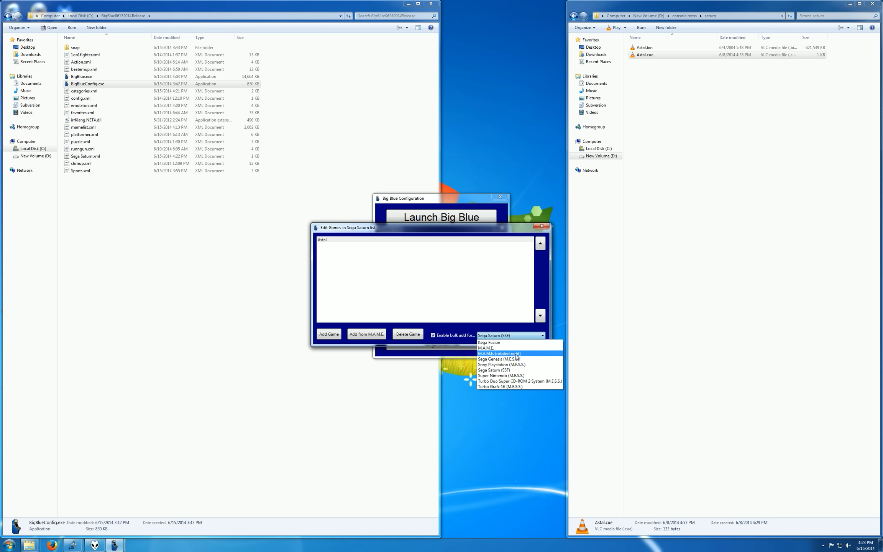
click(516, 353)
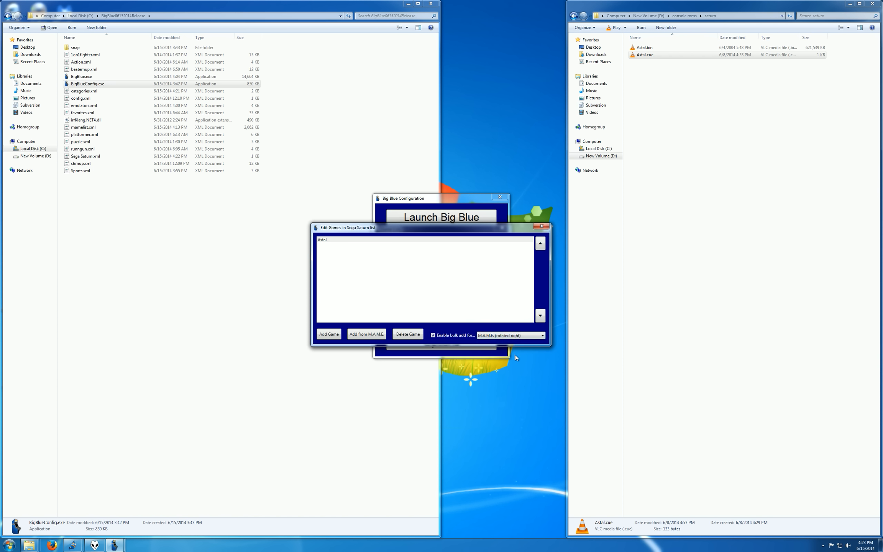
click(727, 16)
text(d:oms)
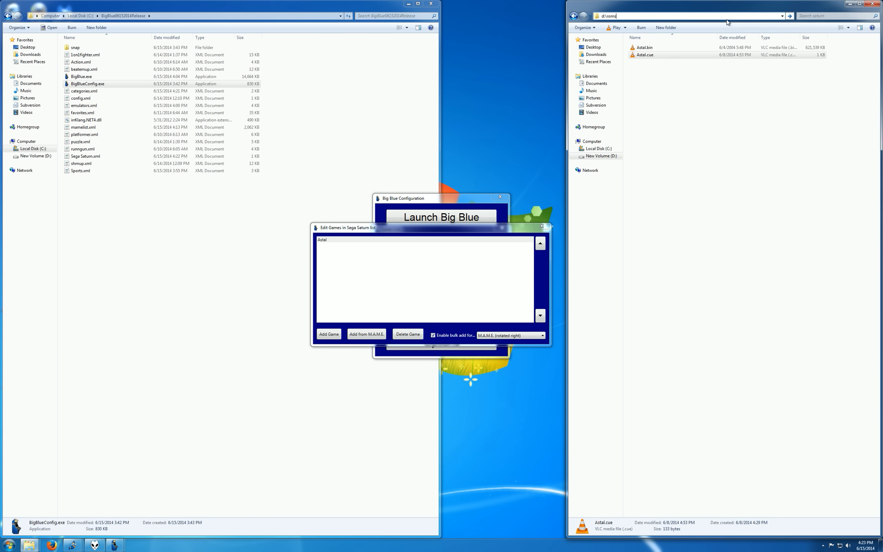
key(Return)
- Bulk add the ROM files 1on1gov.zip through 3wondersu.zip to the Sega Saturn game list
click(689, 344)
scroll(690, 348, down, 2)
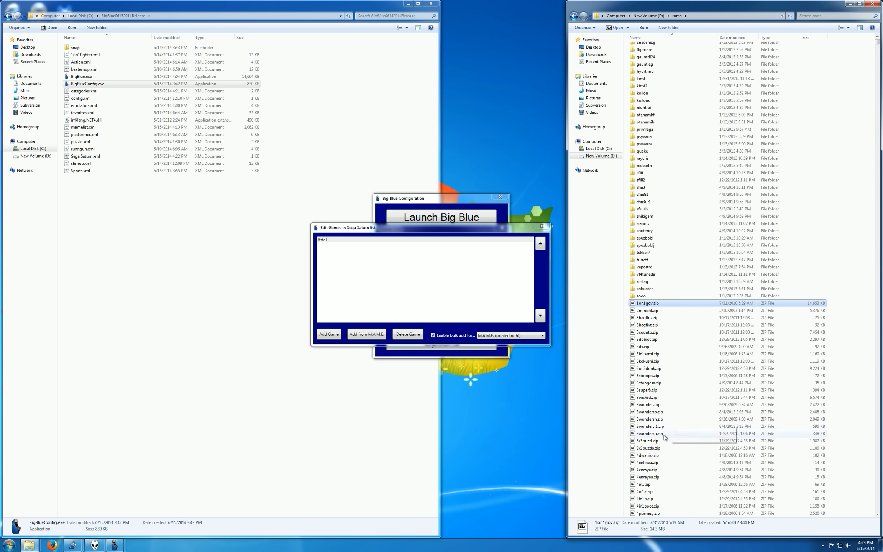
shift+click(678, 434)
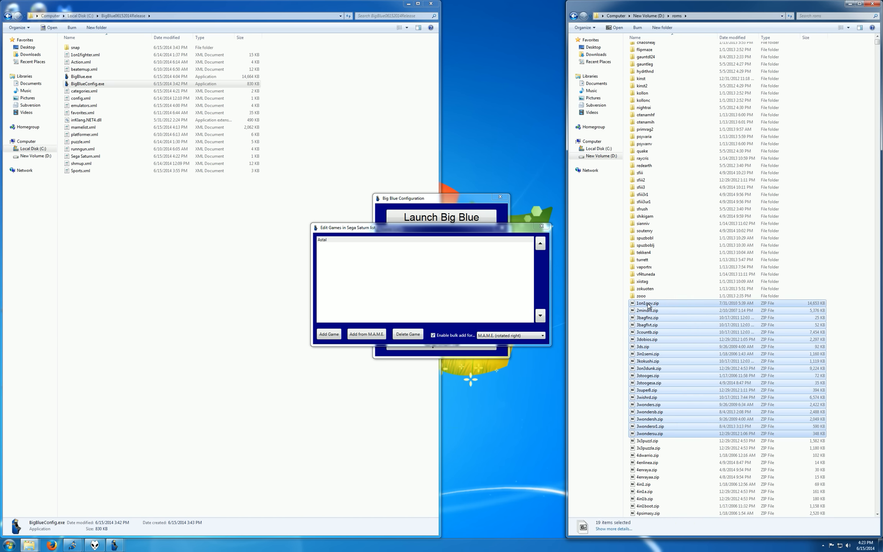
drag(648, 306, 388, 293)
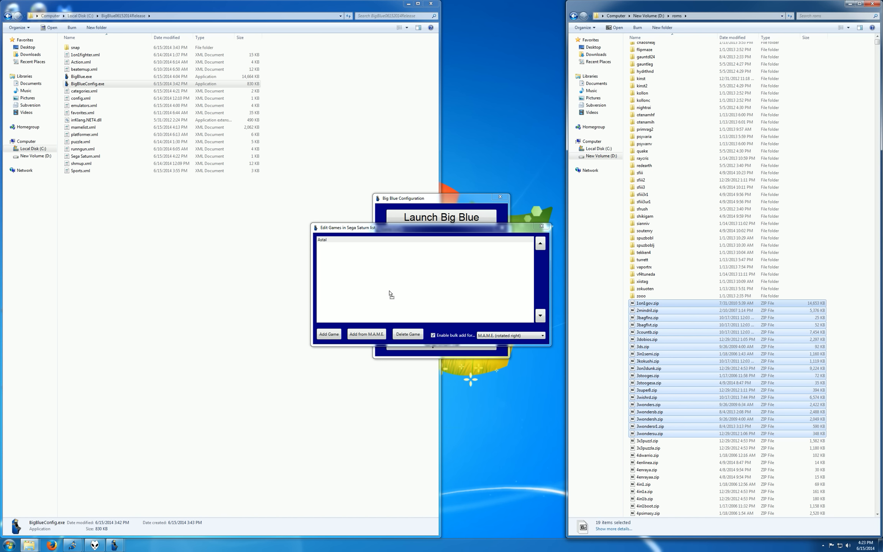
click(503, 298)
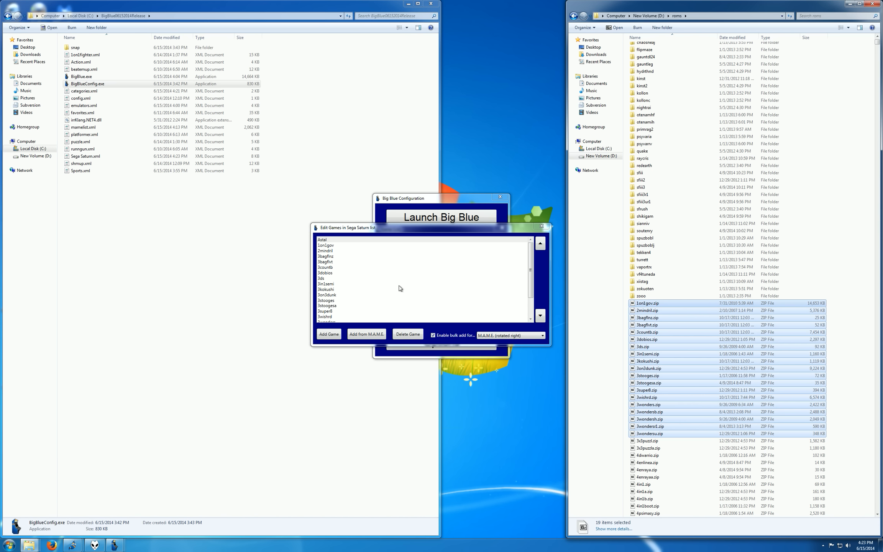
- Move the block of games from Astal through 3ds down the list to directly below 3wonders
click(355, 268)
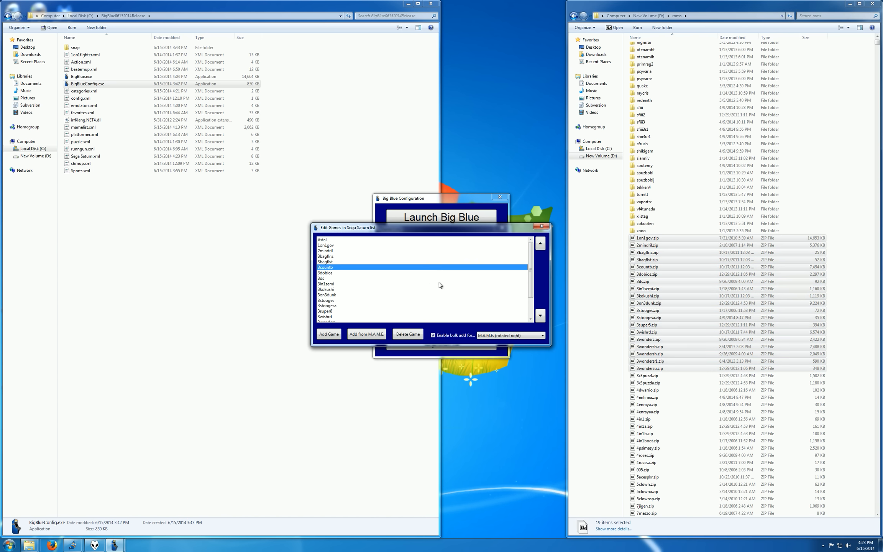
click(332, 240)
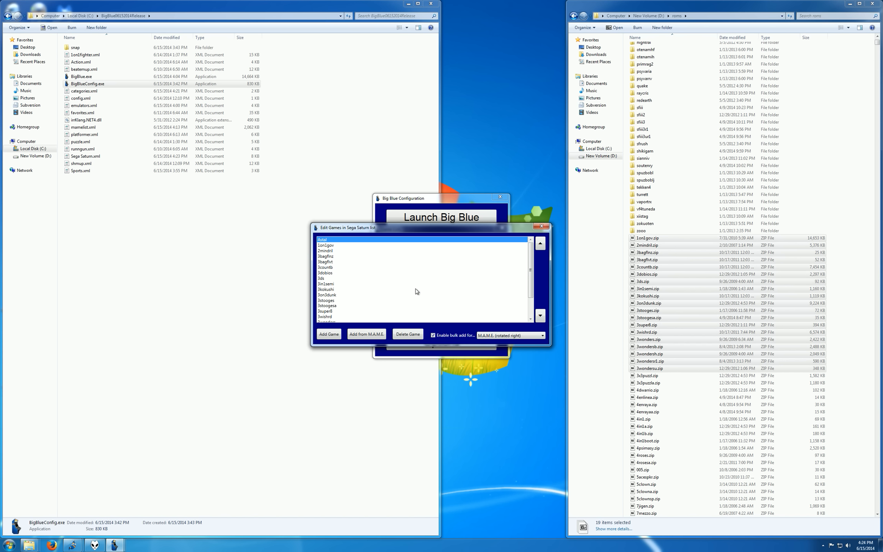
shift+click(383, 278)
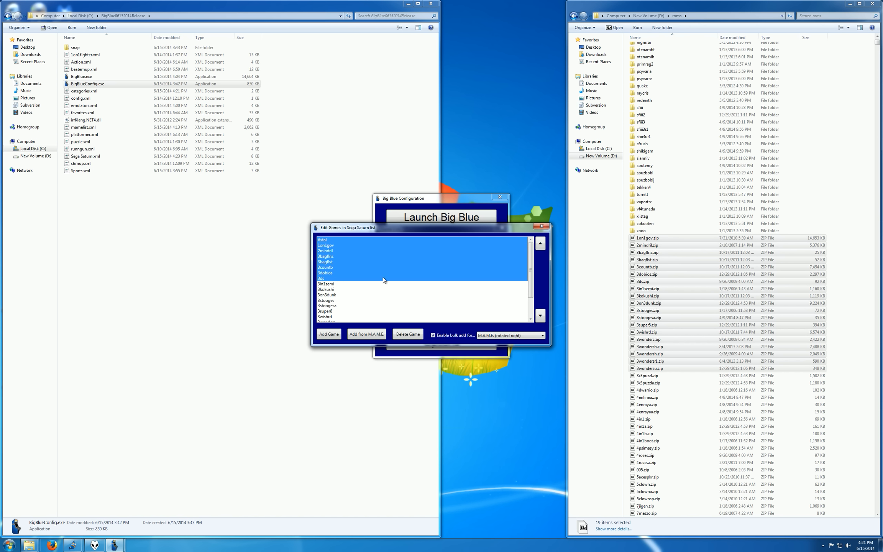
click(540, 315)
click(540, 316)
click(541, 319)
click(541, 318)
click(540, 319)
click(541, 319)
click(540, 319)
click(540, 319)
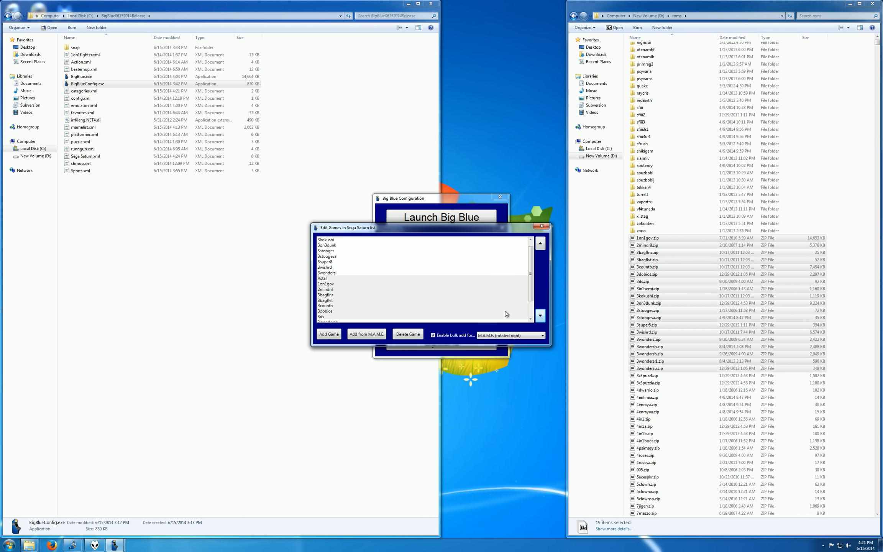
- Delete the game 3bagflvt from the Sega Saturn list and look over the remaining games
scroll(462, 298, down, 1)
click(368, 284)
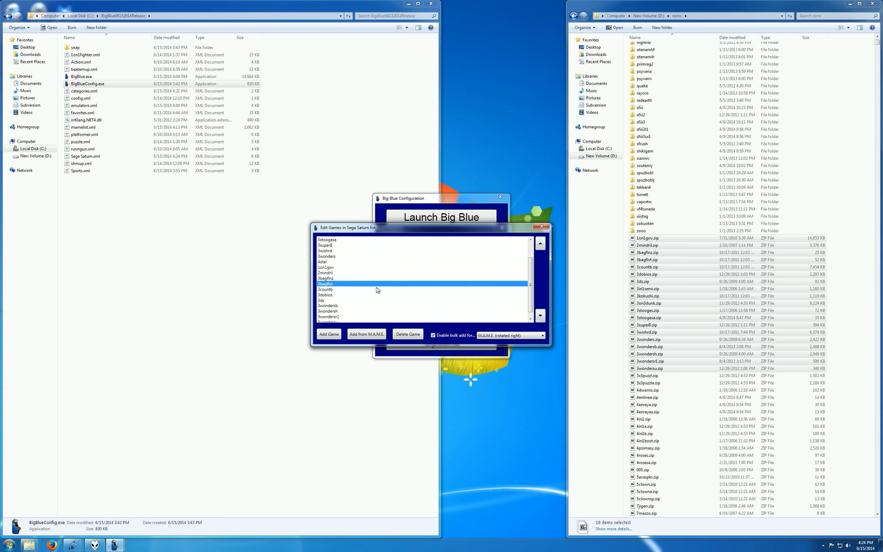
click(404, 334)
scroll(391, 282, up, 1)
scroll(386, 268, down, 2)
scroll(386, 268, up, 2)
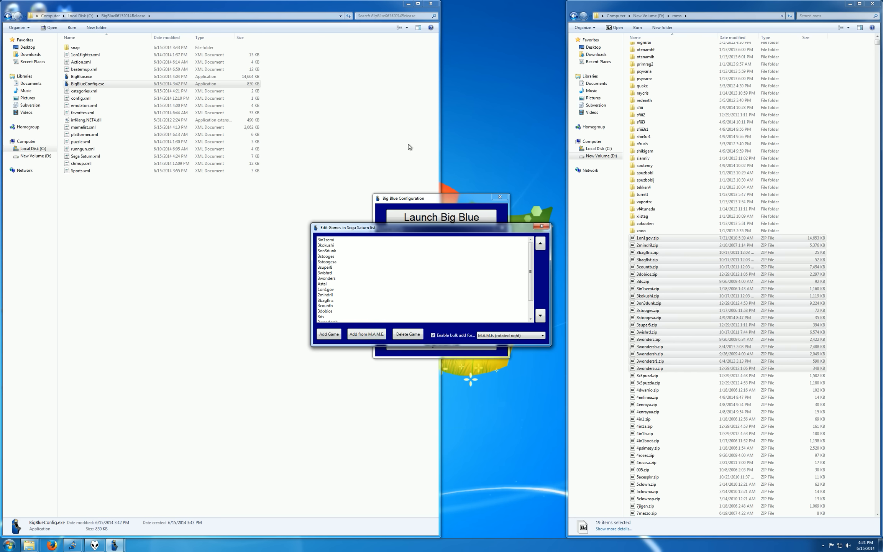
- Open the window for adding games from M.A.M.E. to the Sega Saturn list and browse the available games
click(369, 336)
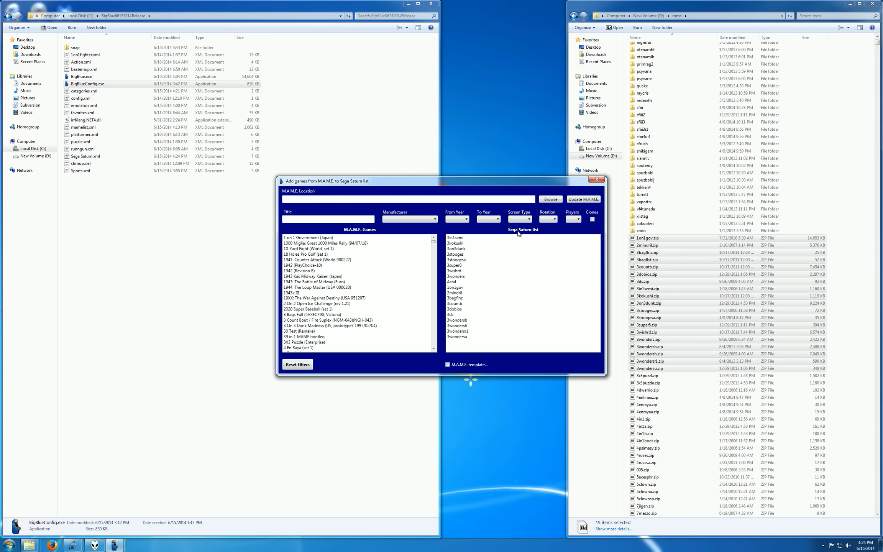
mouse_move(494, 185)
mouse_down()
mouse_move(495, 296)
mouse_move(392, 309)
mouse_move(495, 185)
mouse_up()
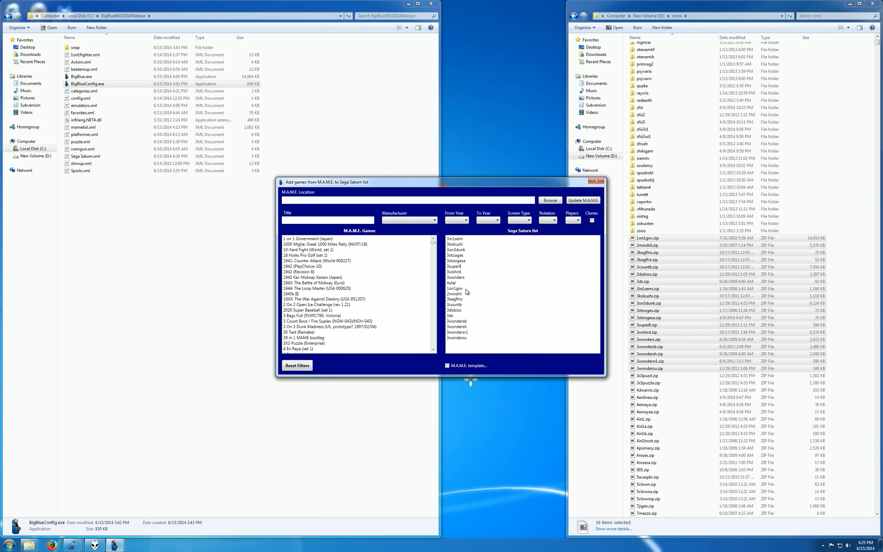
click(329, 255)
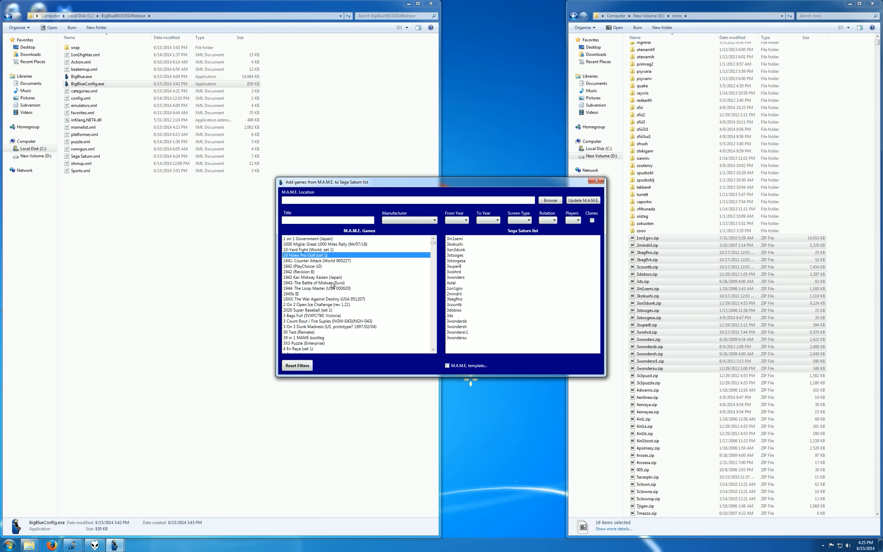
scroll(339, 292, down, 2)
scroll(342, 292, up, 2)
- Filter the M.A.M.E. games by the title "street fighter", and briefly include clones before excluding them again
click(309, 220)
text(street fighter)
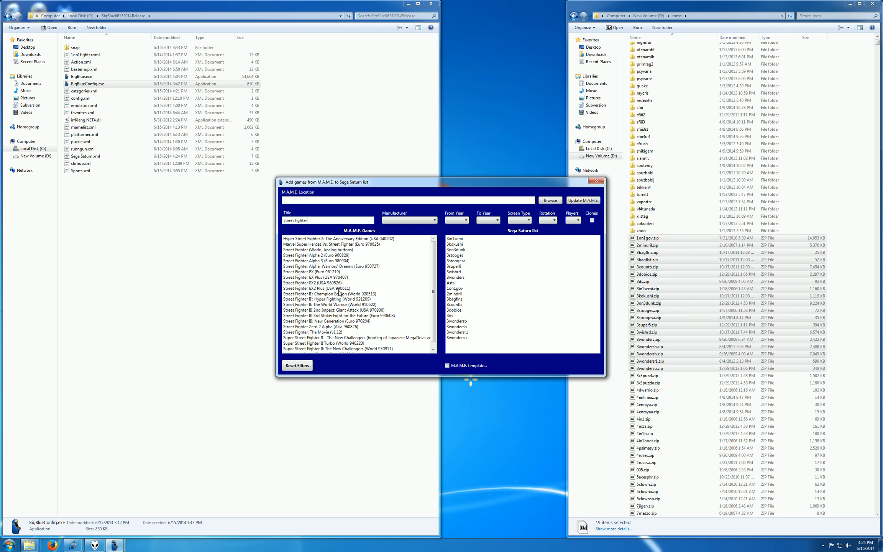
click(593, 220)
mouse_move(433, 247)
mouse_down()
mouse_move(437, 337)
mouse_move(436, 245)
mouse_up()
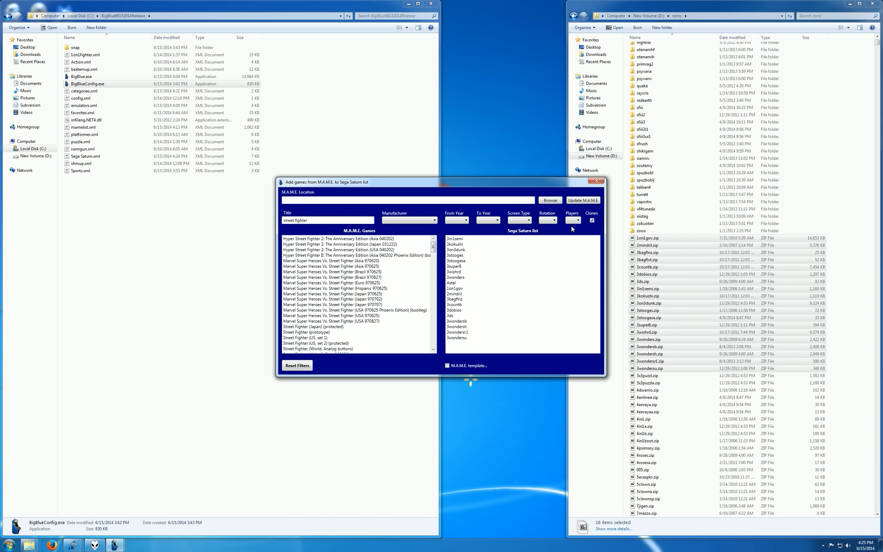
click(593, 221)
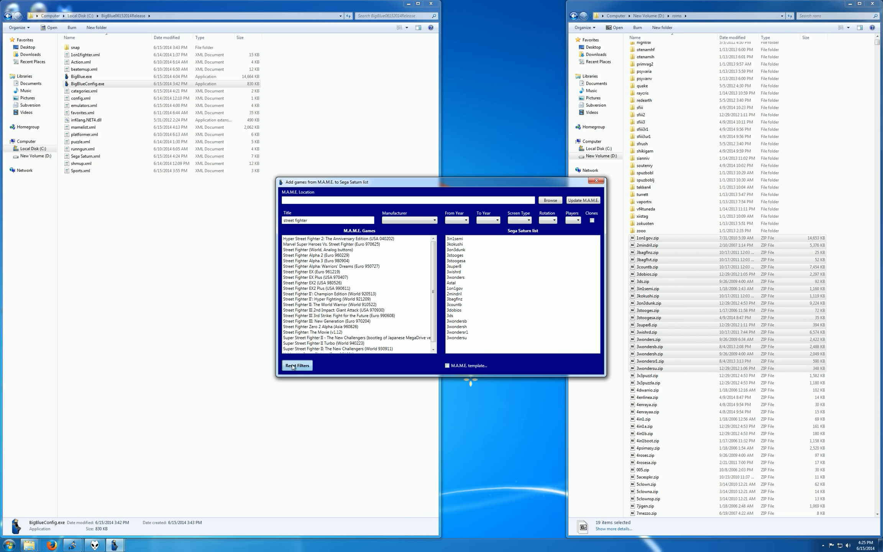
- Reset the filters and limit the M.A.M.E. games to the years 1972 through 1980
click(292, 366)
click(462, 220)
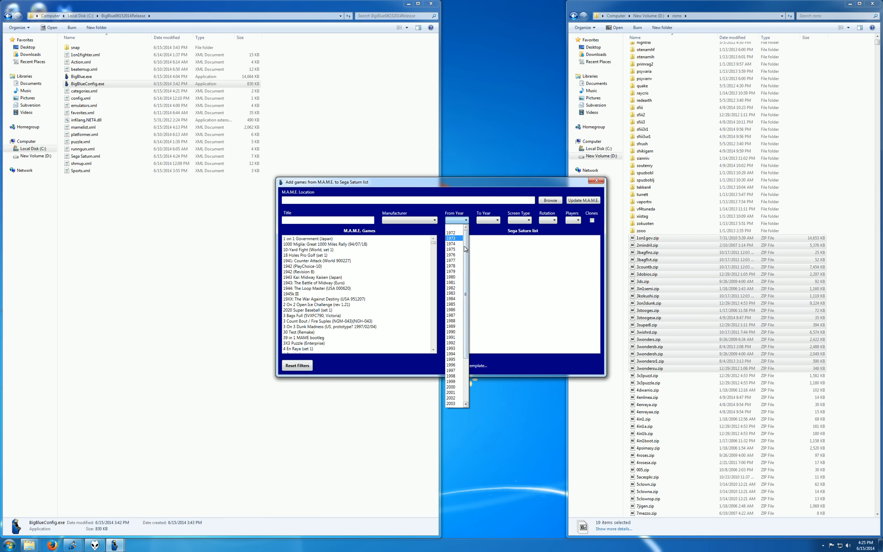
click(458, 233)
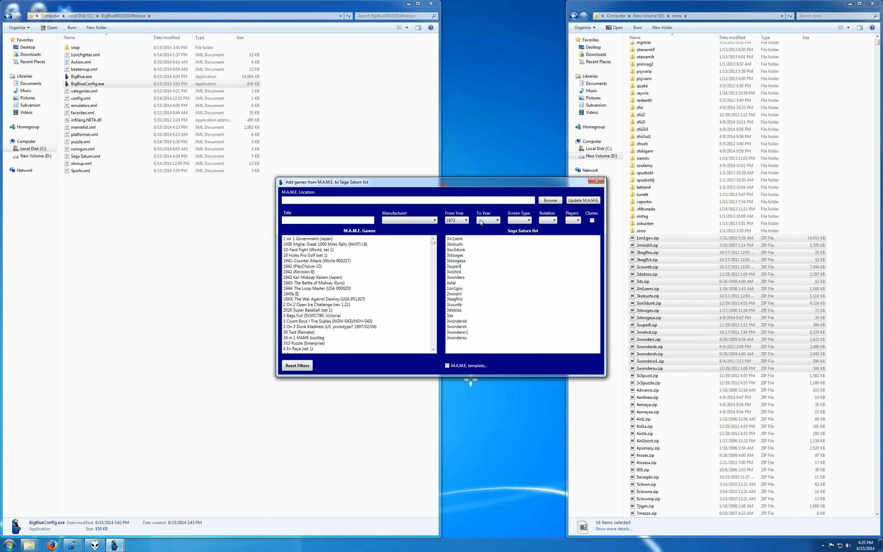
click(497, 221)
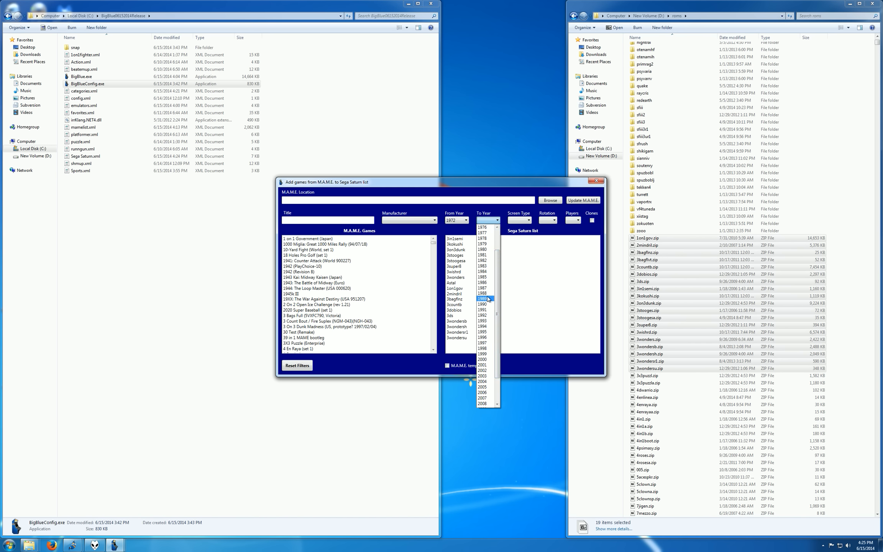
click(484, 249)
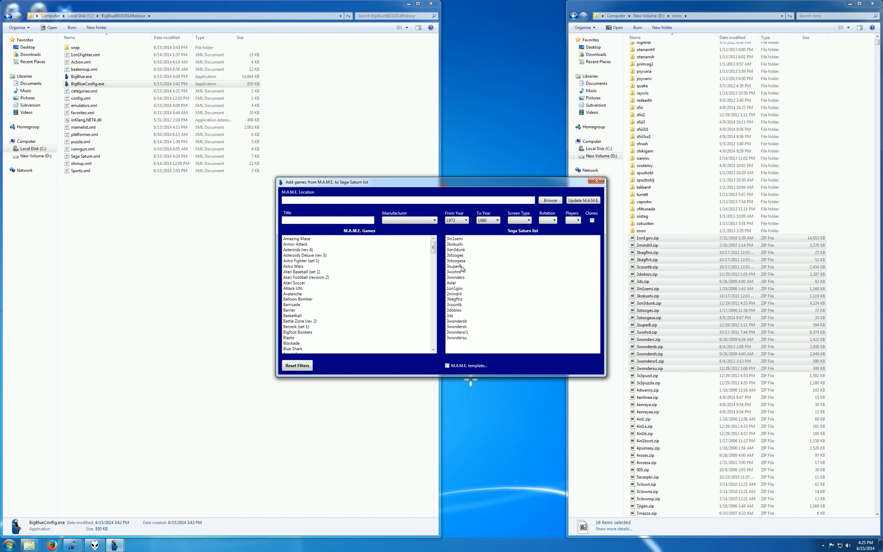
- Narrow the M.A.M.E. games to those with a vector screen and a 270° rotation
click(322, 273)
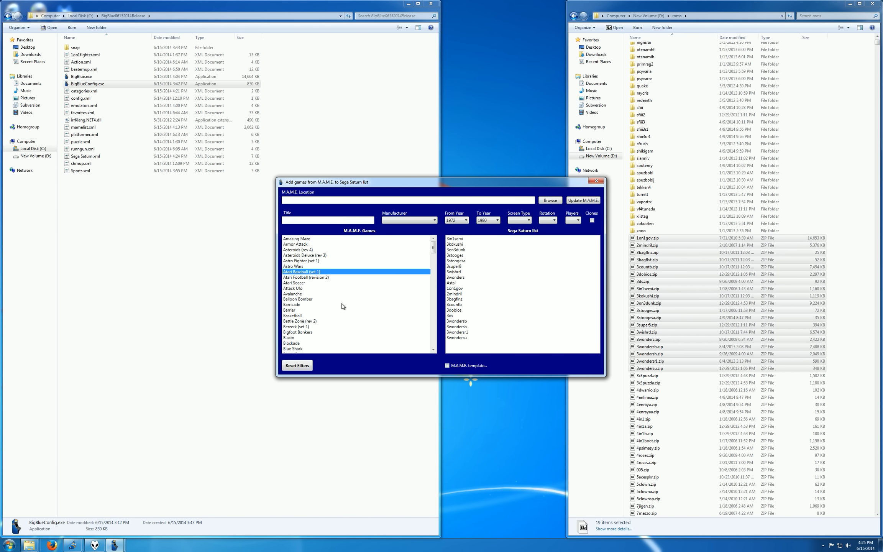
click(529, 221)
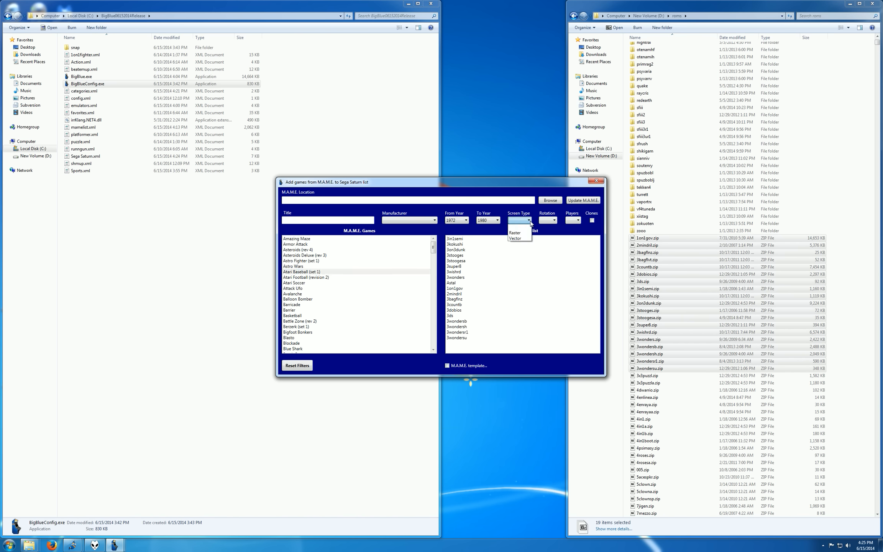
click(521, 239)
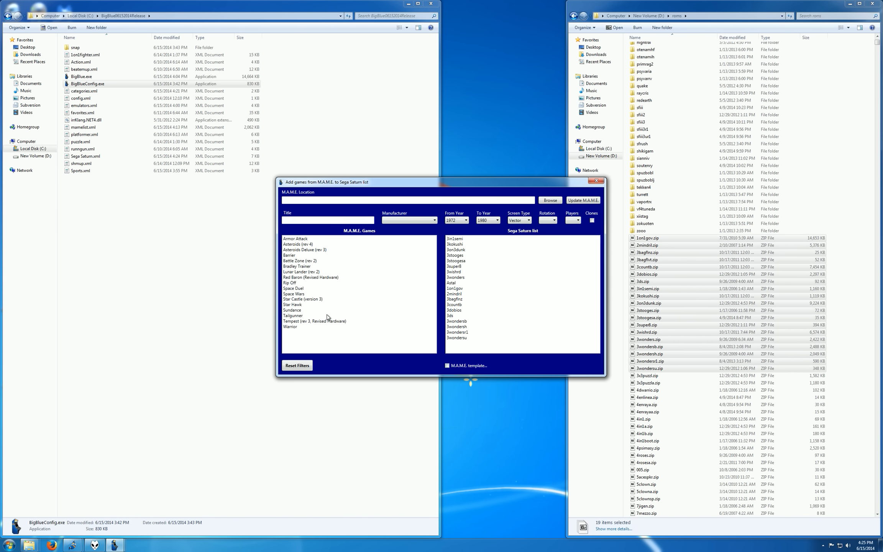
click(554, 220)
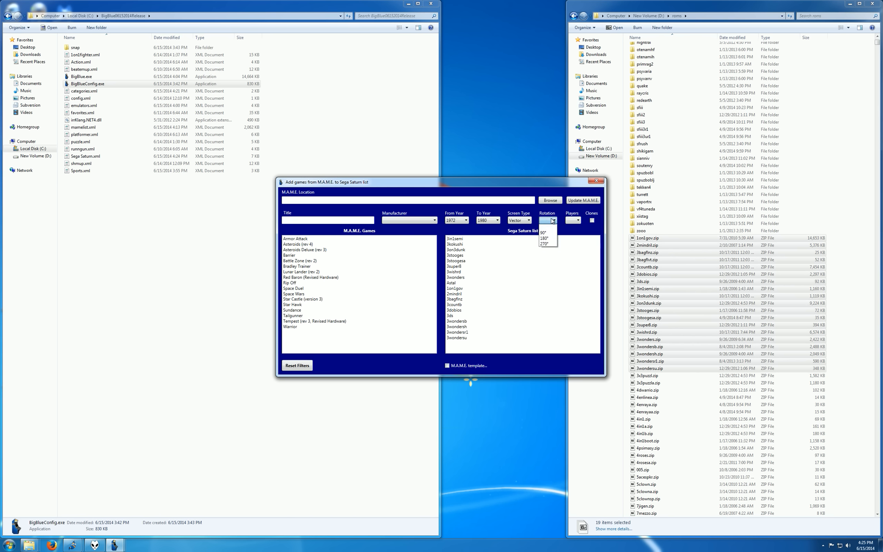
click(552, 244)
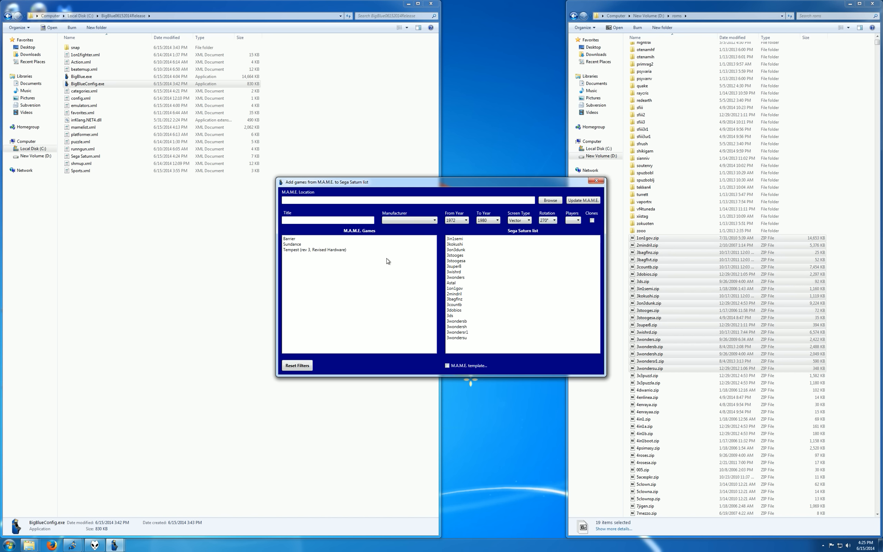
- Reset the filters, limit the M.A.M.E. games to 6 players with no rotation filter, and include clones
click(307, 366)
click(577, 220)
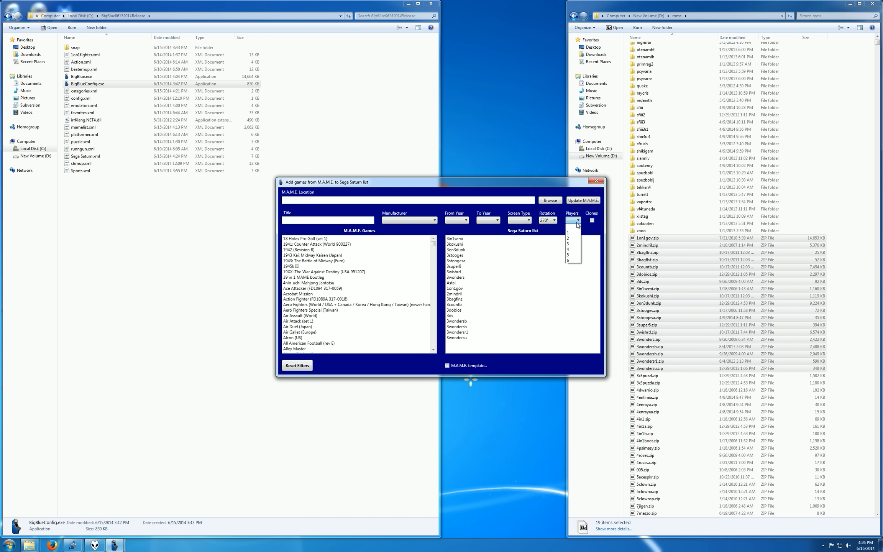
click(575, 261)
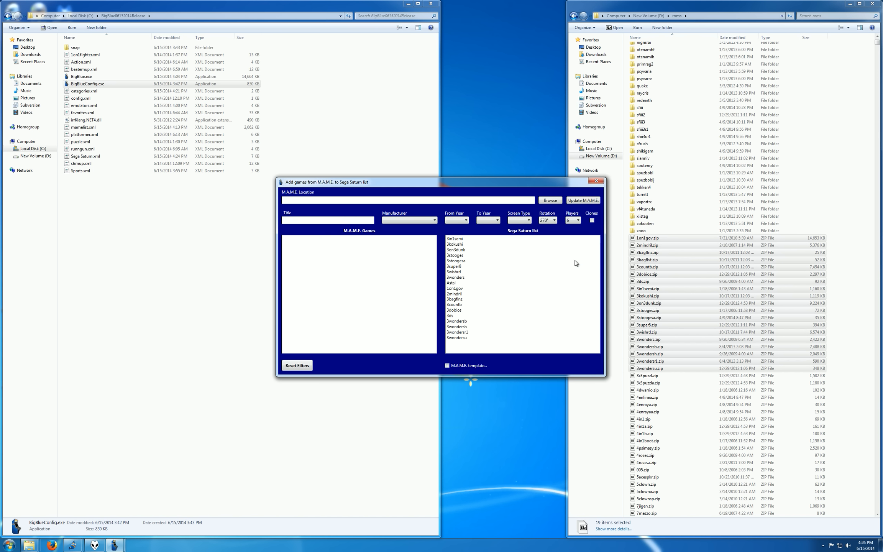
click(554, 220)
click(549, 225)
click(593, 220)
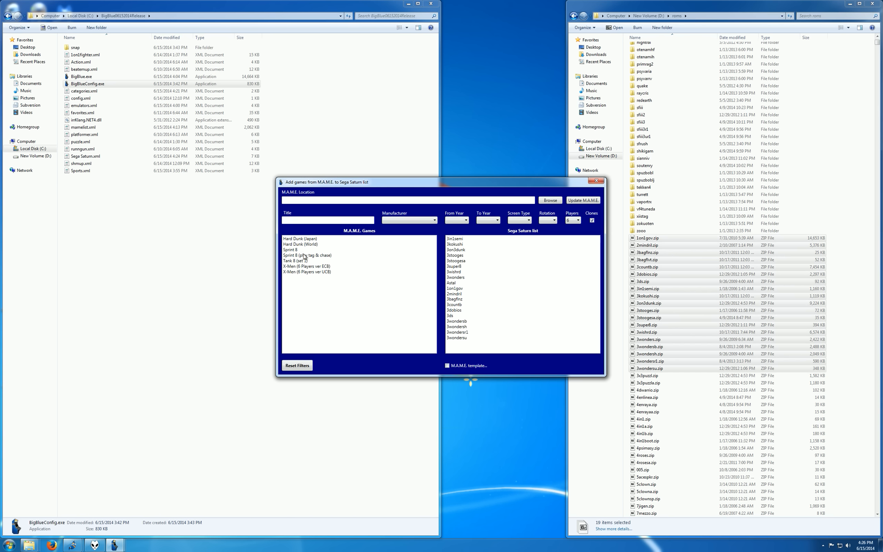
- Try to add the ECB and UCB versions of six-player X-Men to the Sega Saturn list without a template
click(329, 267)
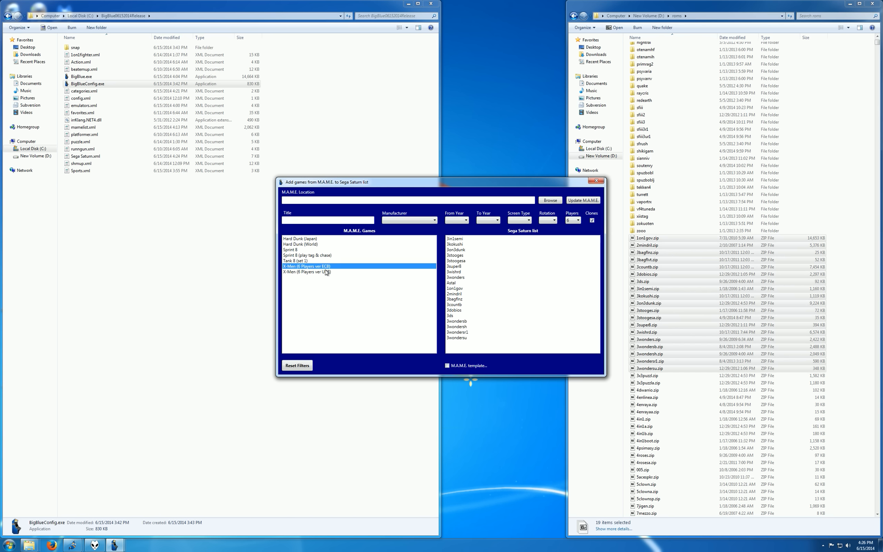
shift+click(326, 272)
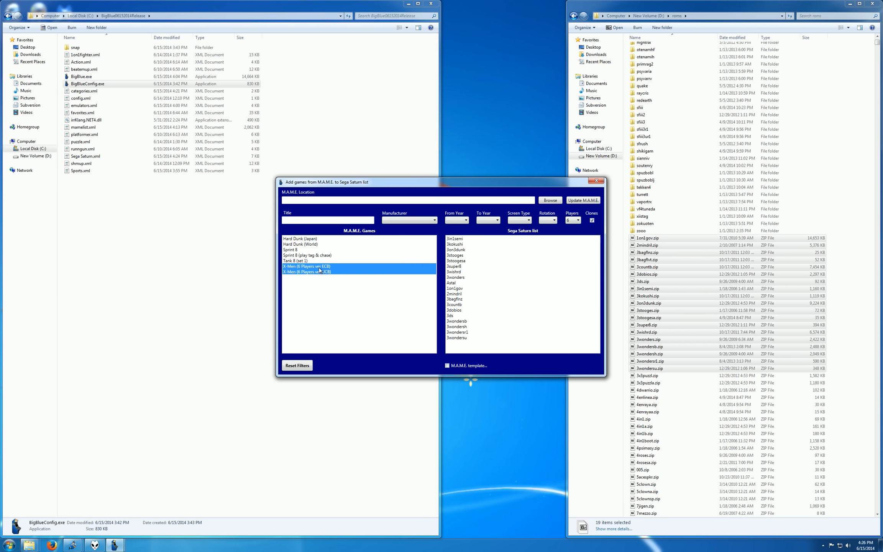
drag(307, 267, 508, 344)
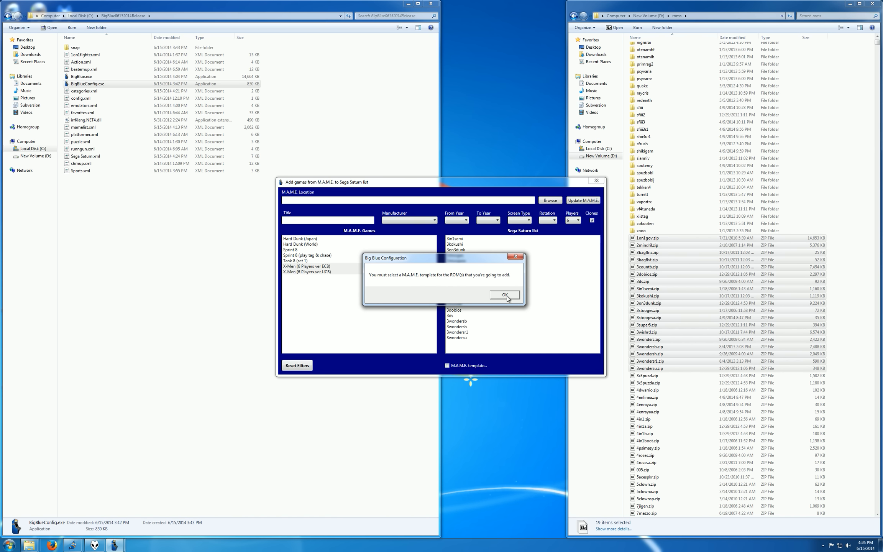
click(507, 296)
- Enable the M.A.M.E. template and add X-Men (6 Players ver ECB) and X-Men (6 Players ver UCB) to the Sega Saturn list
click(447, 366)
click(526, 366)
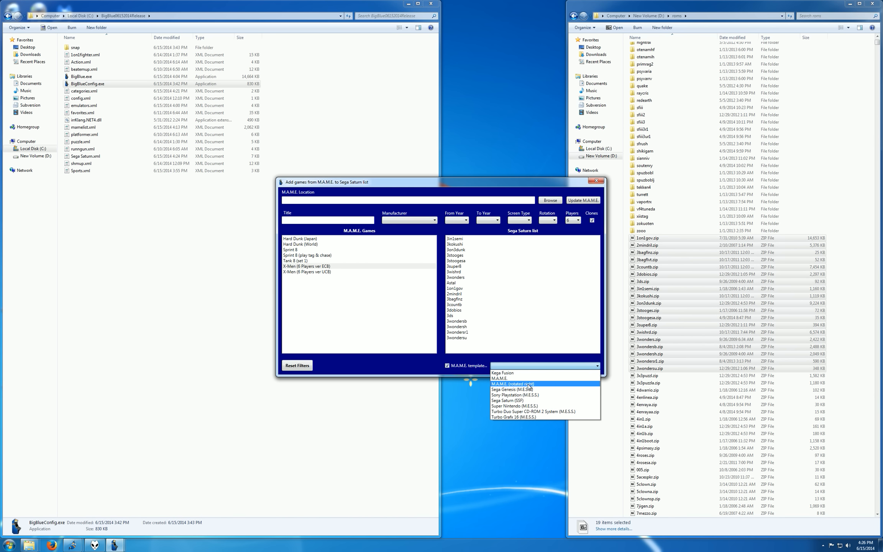
click(502, 378)
shift+click(320, 272)
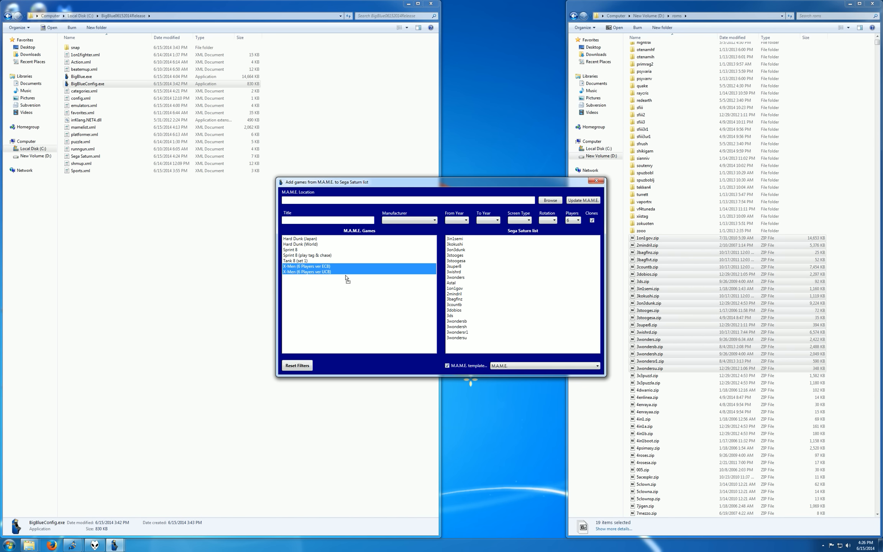
drag(505, 346, 505, 346)
click(496, 297)
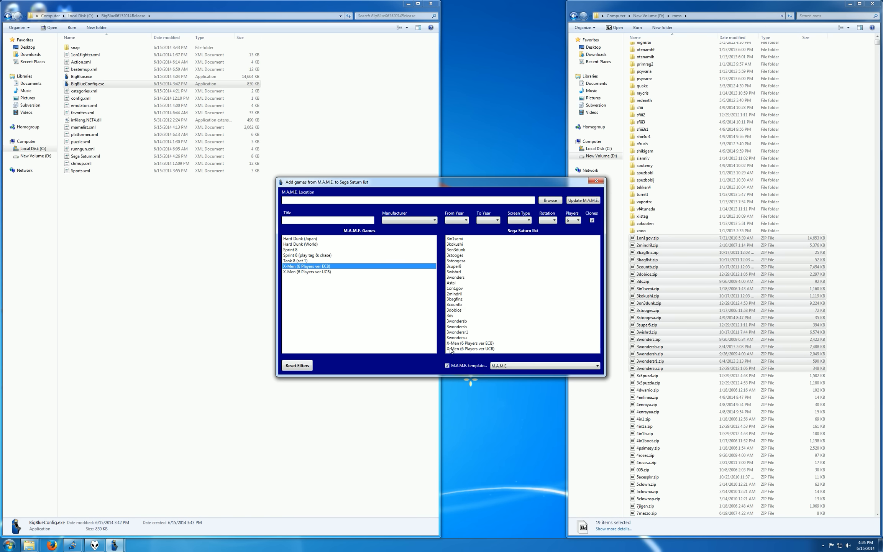
click(462, 344)
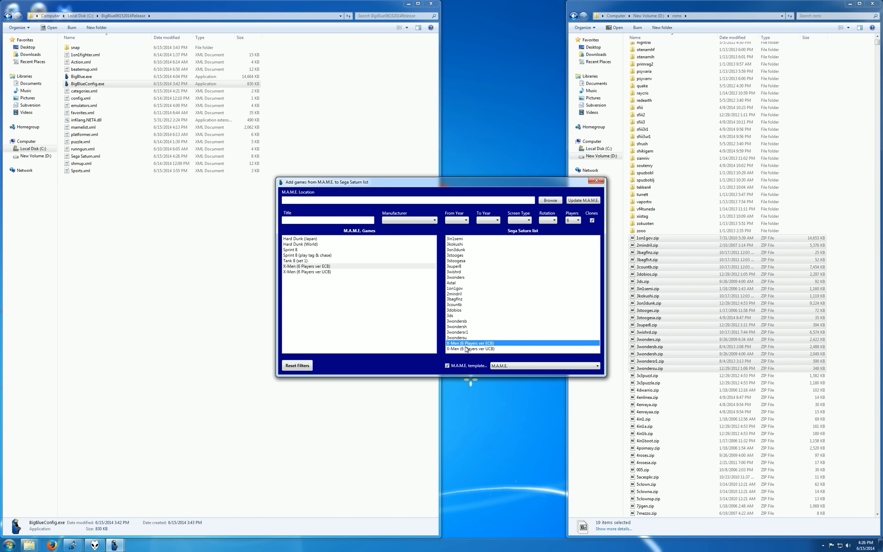
click(466, 348)
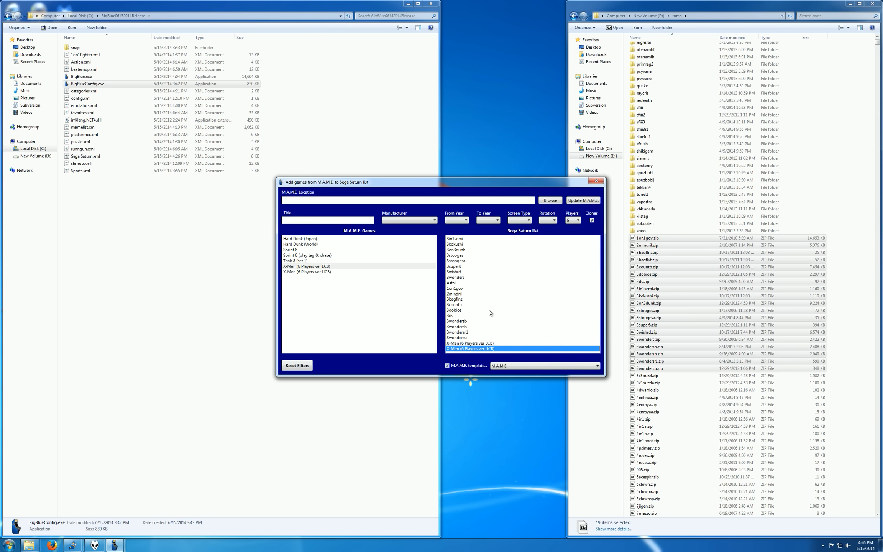
- Close the M.A.M.E. adding, game editing and game list windows to return to the main configuration window
click(596, 182)
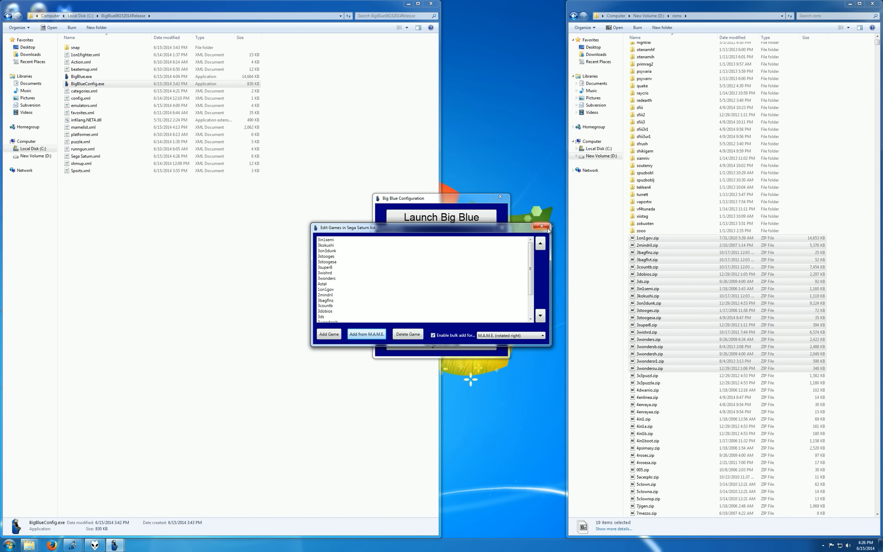
click(543, 227)
click(537, 238)
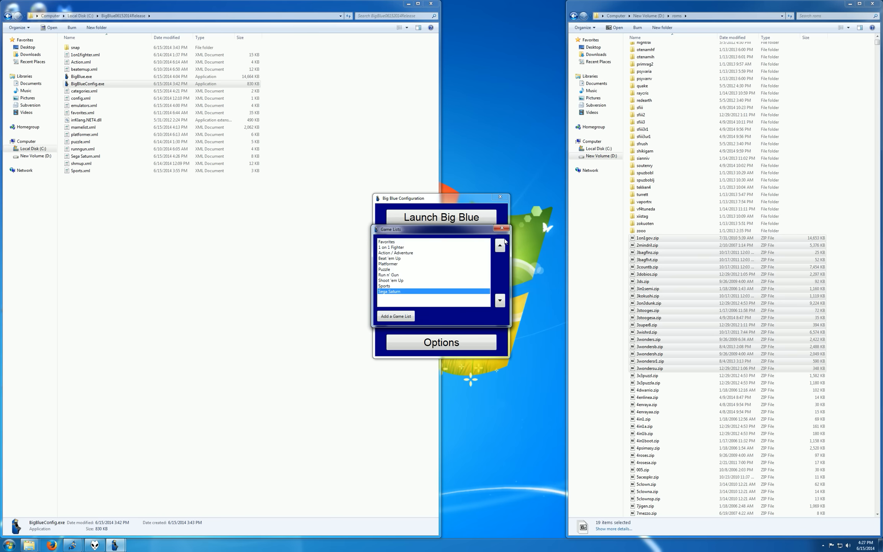
click(502, 228)
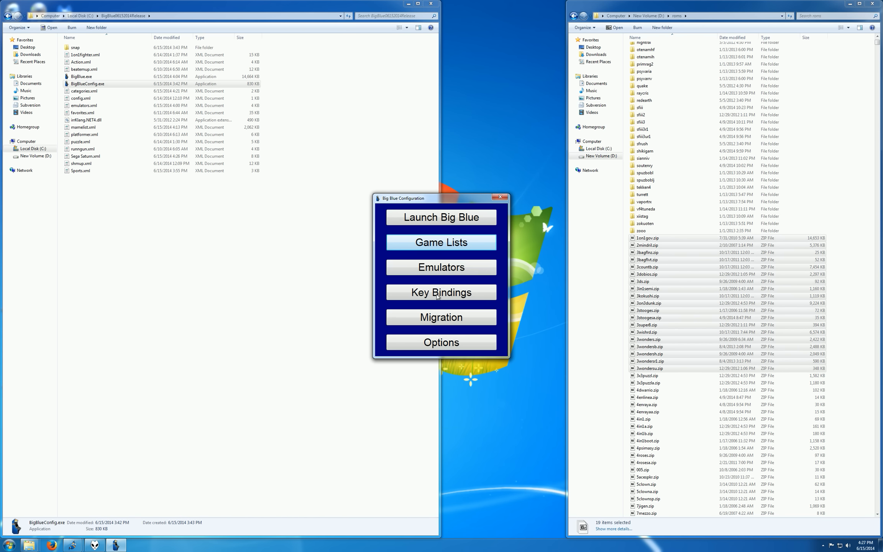
- Open the migration window and look over the values that can be migrated
click(432, 321)
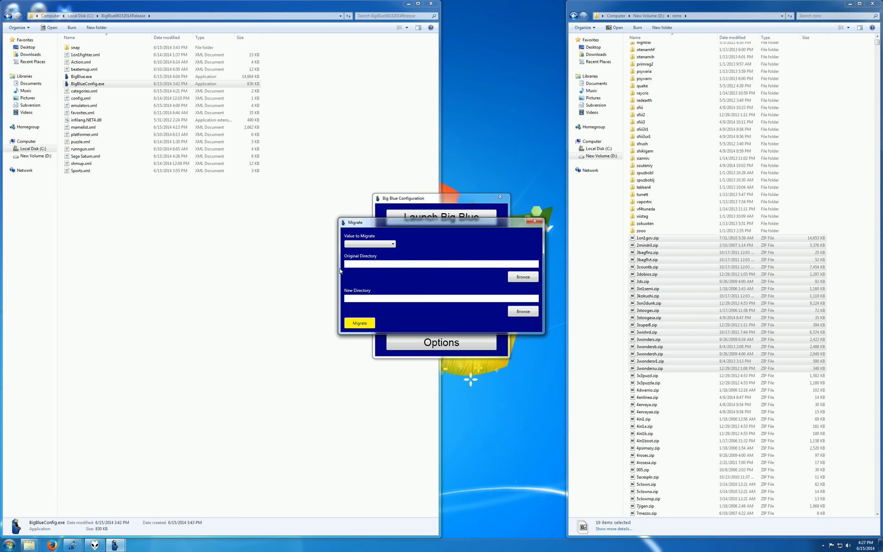
click(381, 245)
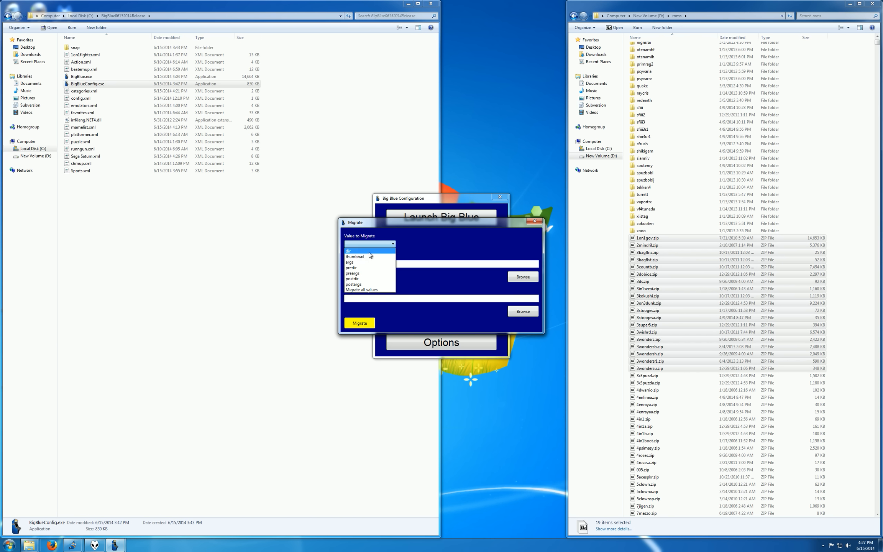
click(407, 250)
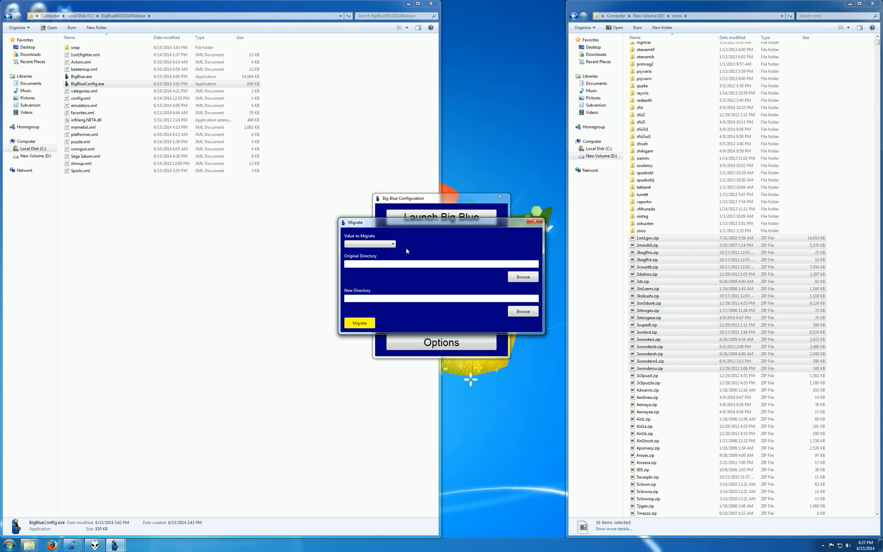
- Try a migration from the original directory d:\roms\ to the new directory c:\rom, and close the migration window
click(395, 264)
text(d:\roms\)
click(415, 298)
text(c:om)
click(354, 322)
click(529, 222)
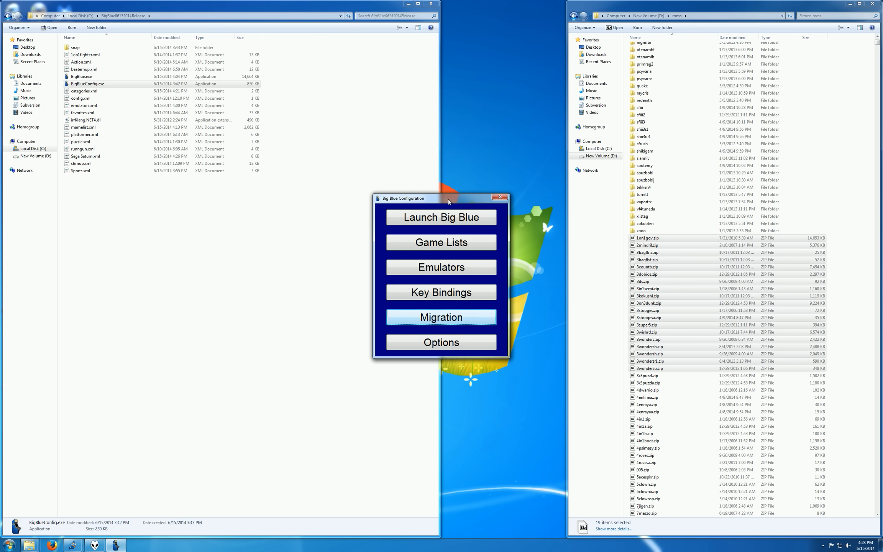
- Launch the Big Blue front end, leave the Favorites games, and open the Sega Saturn list
drag(449, 200, 447, 208)
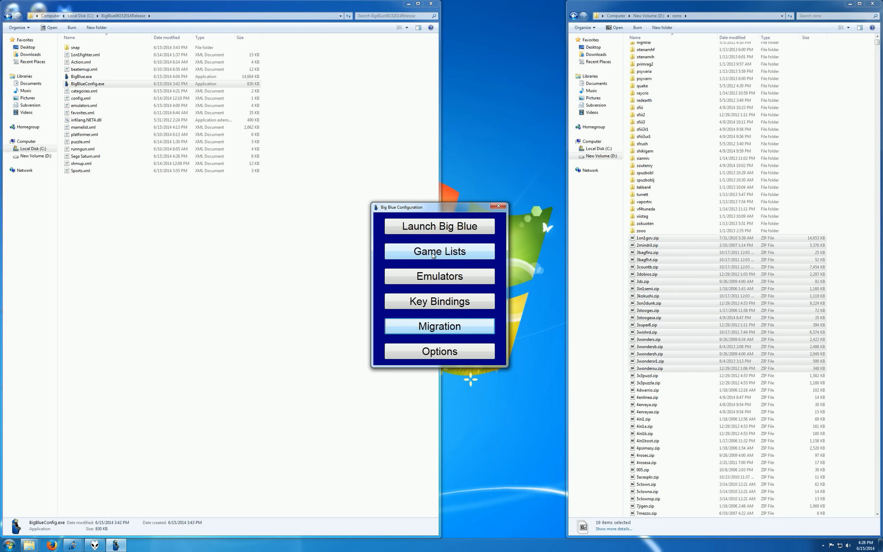
click(444, 230)
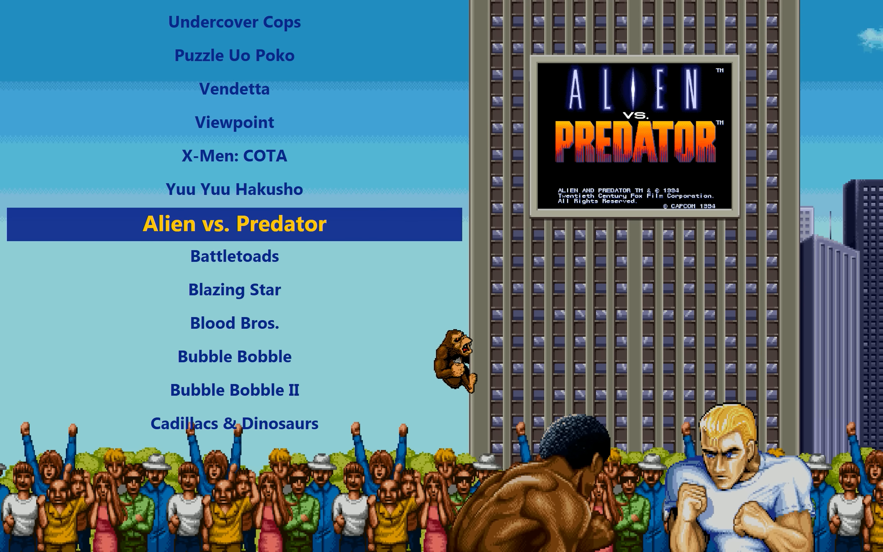
key(Escape)
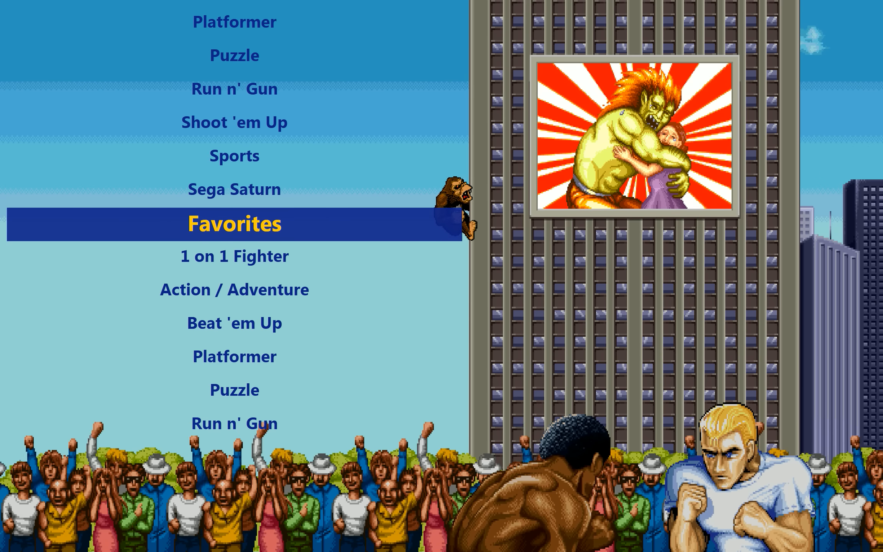
key(Down)
key(Down)
key(Down)
key(Down)
key(Down)
key(Down)
key(Down)
key(Down)
key(Down)
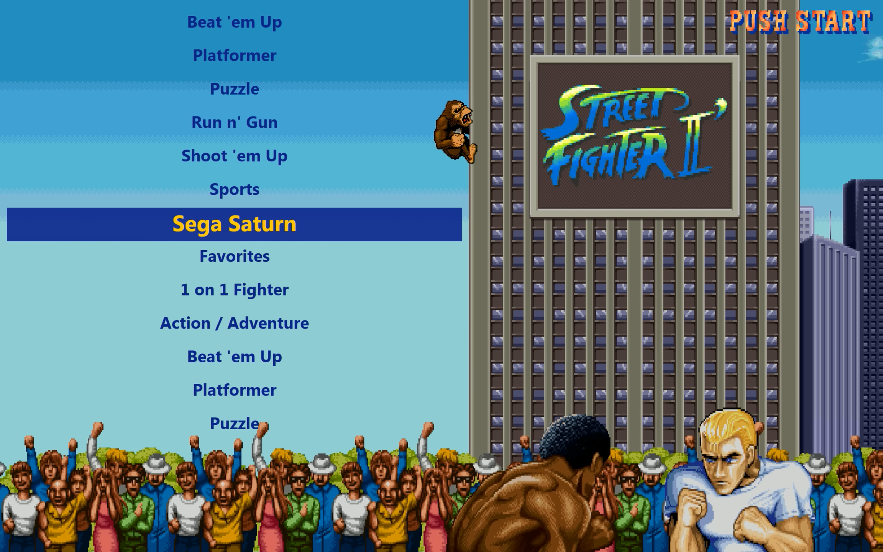
key(Return)
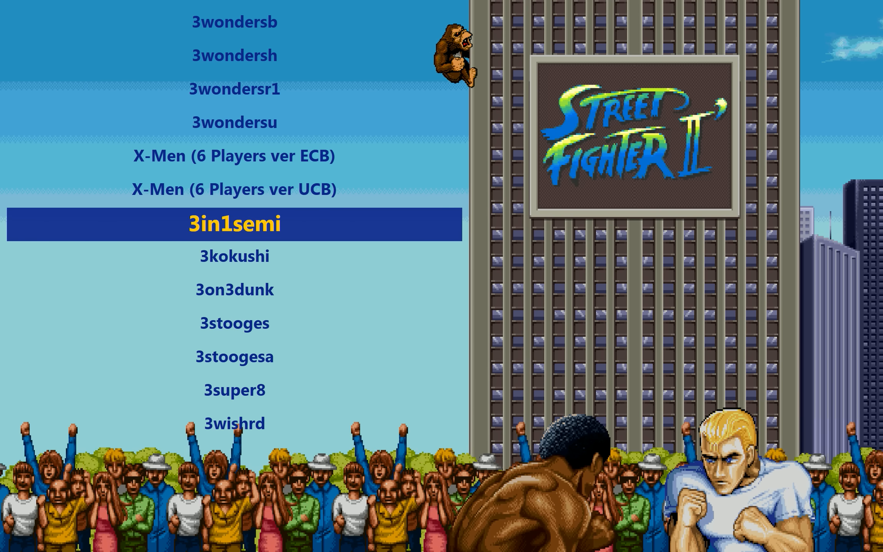
- Browse the Sega Saturn games in the front end, including the two added X-Men entries
key(Down)
key(Down)
key(Down)
key(Down)
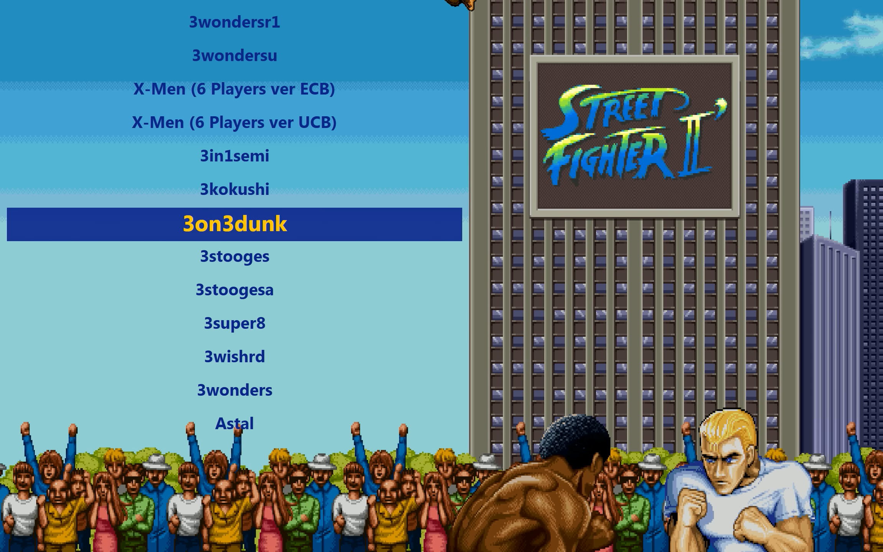
key(Down)
key(Down)
key(Down)
key(Down)
key(Down)
key(Down)
key(Down)
key(Down)
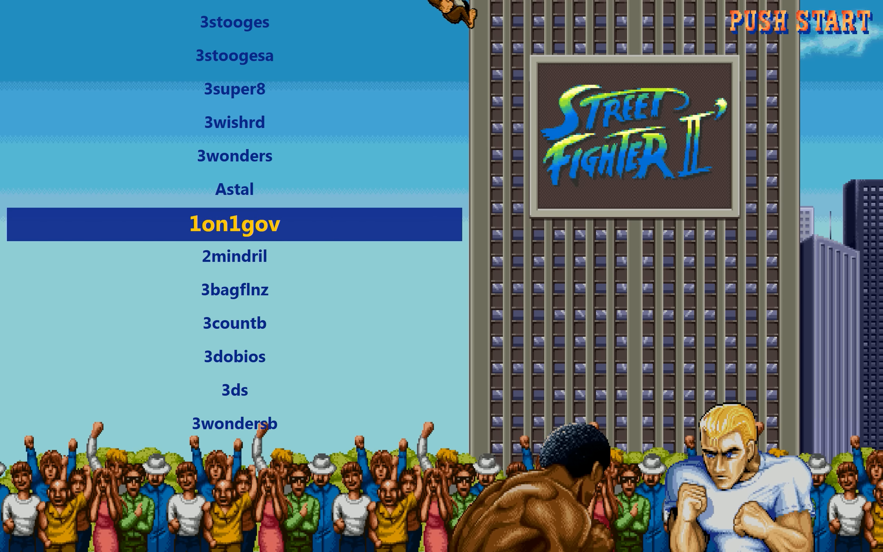
key(Down)
key(Down)
key(Down)
key(Down)
key(Down)
key(Down)
key(Down)
key(Down)
key(Down)
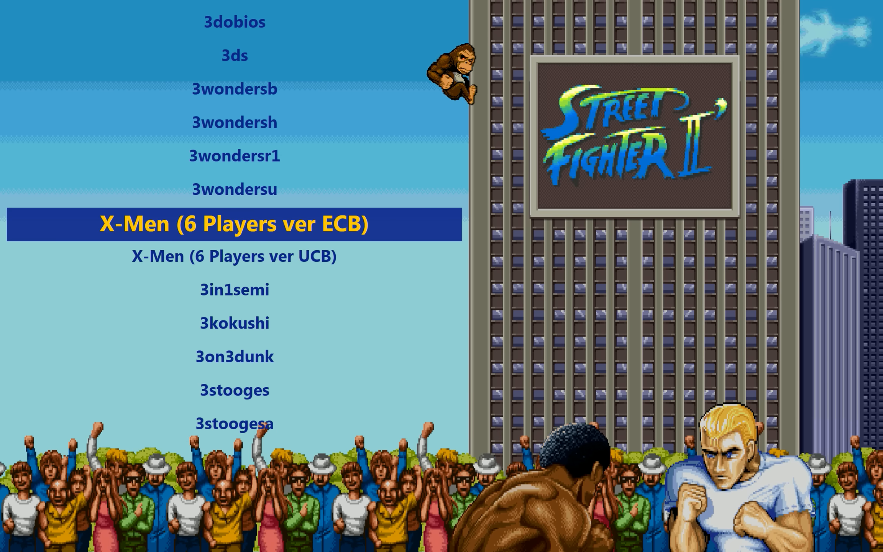
key(Down)
key(Down)
key(Down)
key(Down)
key(Down)
key(Down)
key(Down)
key(Down)
key(Down)
key(Down)
key(Down)
key(Down)
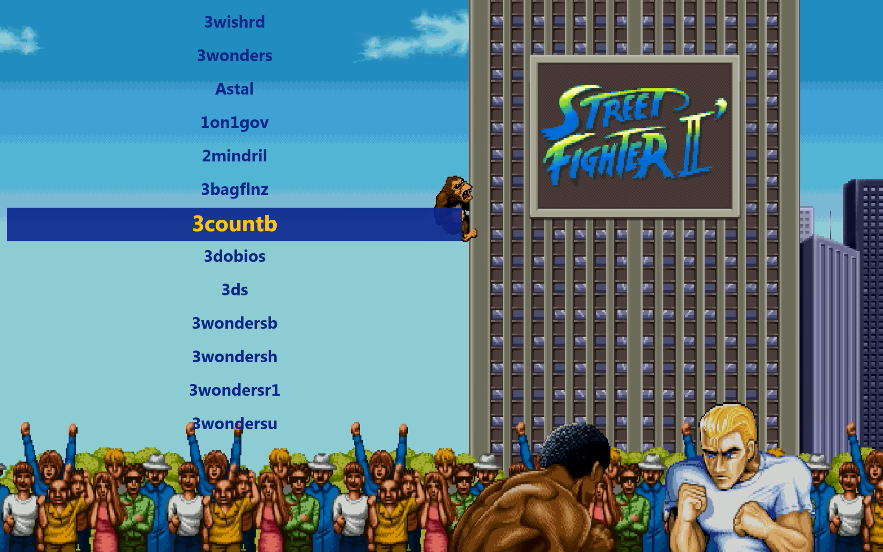
- Exit the Big Blue front end and reposition the configuration window on the desktop
key(Escape)
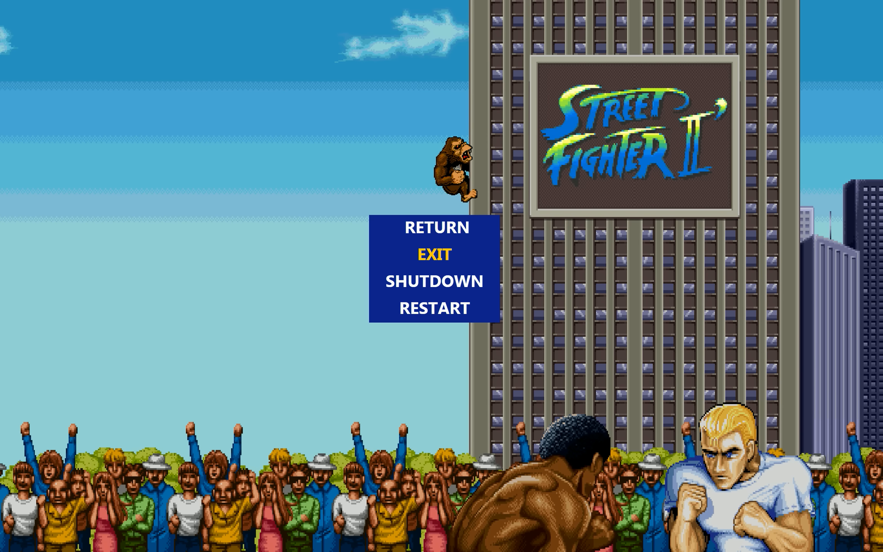
key(Escape)
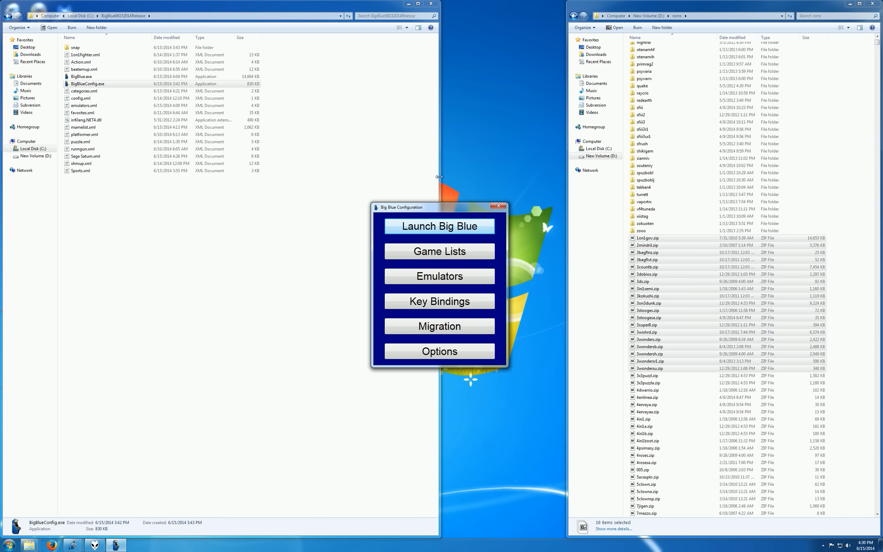
drag(427, 211, 409, 222)
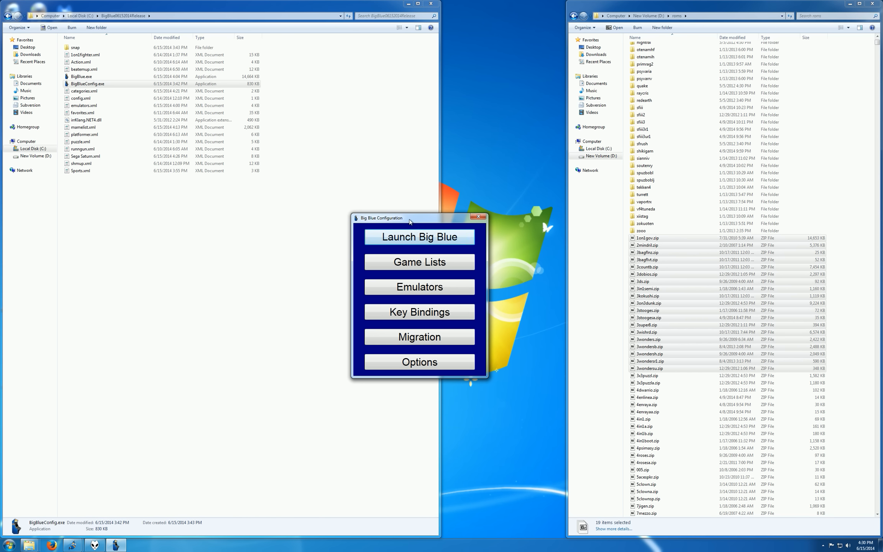